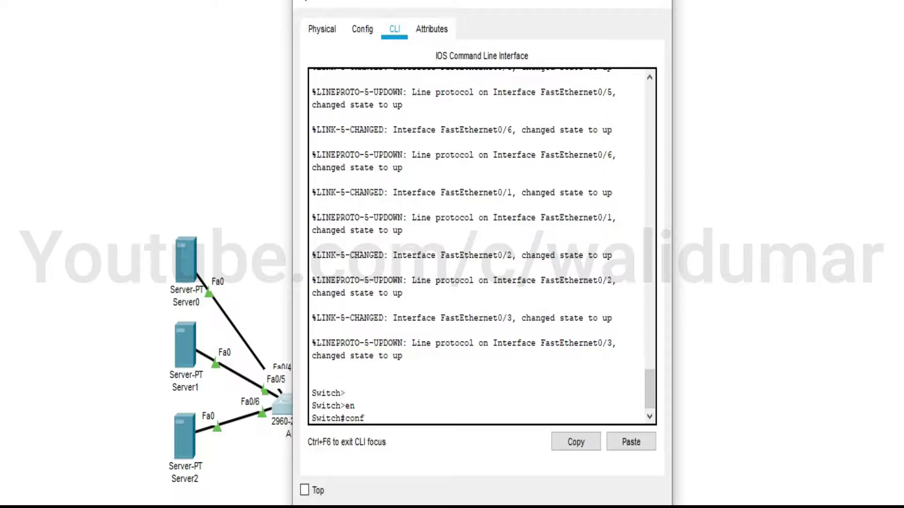
# - Set the first switch's hostname to A in global configuration mode
pyautogui.write('hostna')
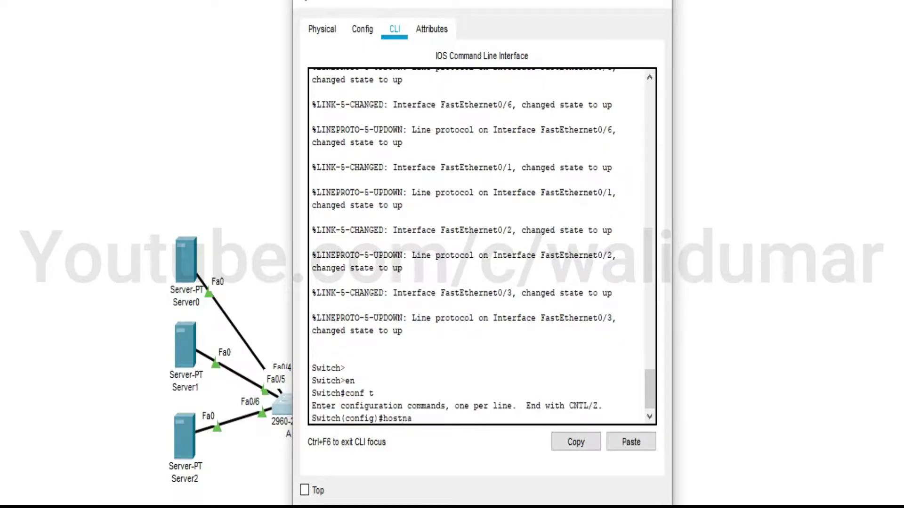
pyautogui.write('me A')
pyautogui.press('Return')
# - Assign switch A's interface range f0/1-3 to channel group 1 in desirable mode
pyautogui.write('int ra f0/1-3')
pyautogui.press('Return')
pyautogui.write('s')
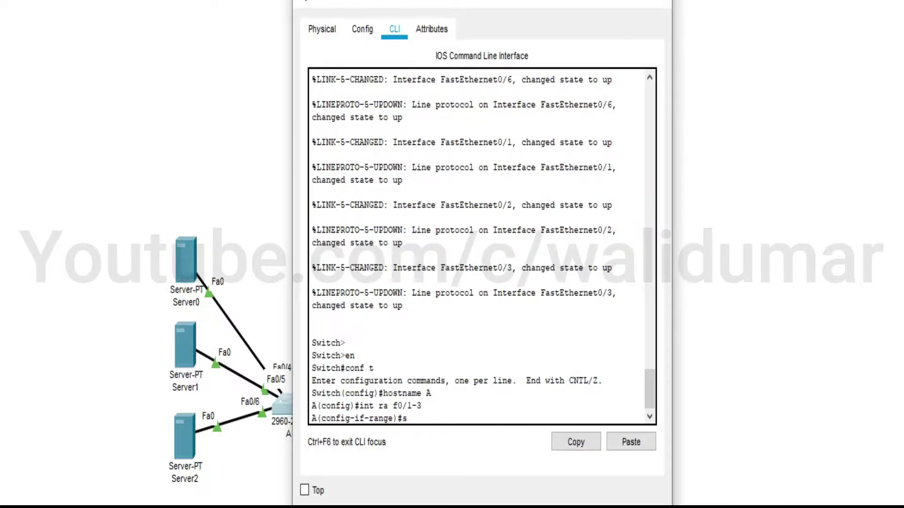
pyautogui.press('BackSpace')
pyautogui.write('channel-')
pyautogui.write('g')
pyautogui.press('Tab')
pyautogui.write('1 mode des')
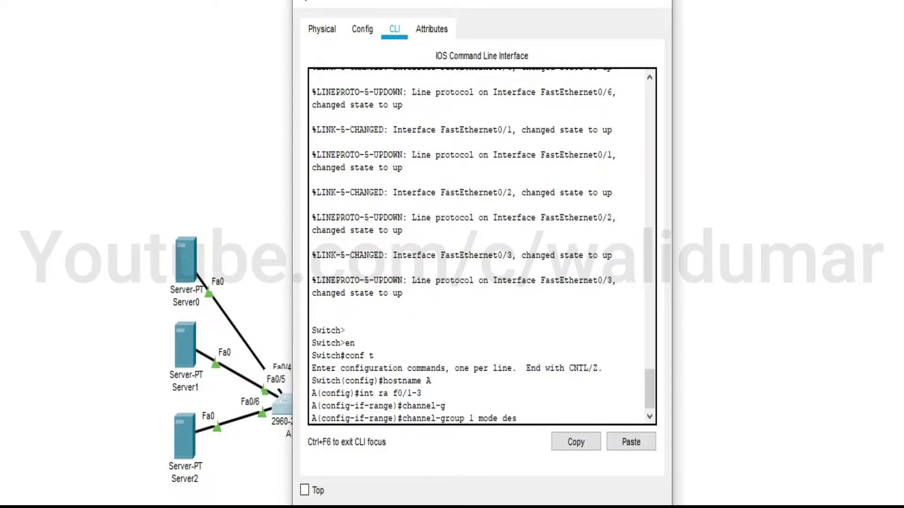
pyautogui.press('Tab')
pyautogui.press('Return')
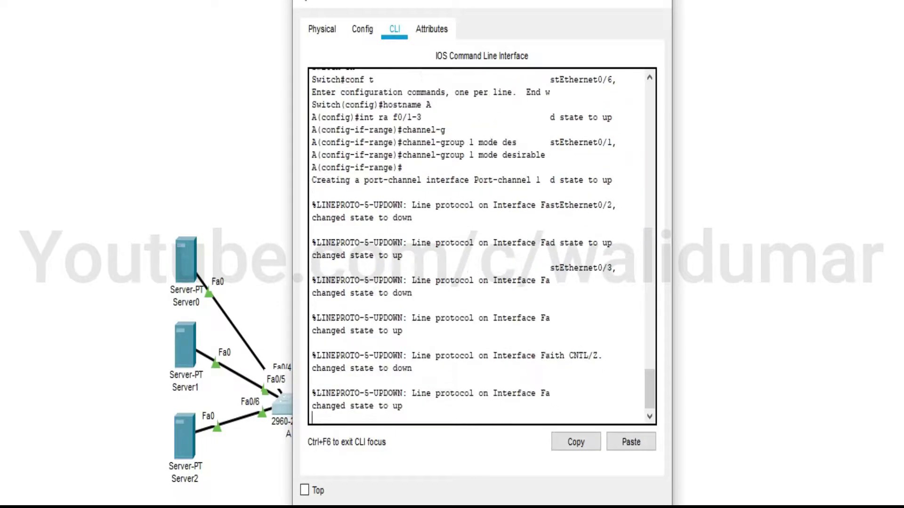
# - Set the channel protocol of switch A's f0/1-3 range to PAgP and return to global configuration
pyautogui.write('c')
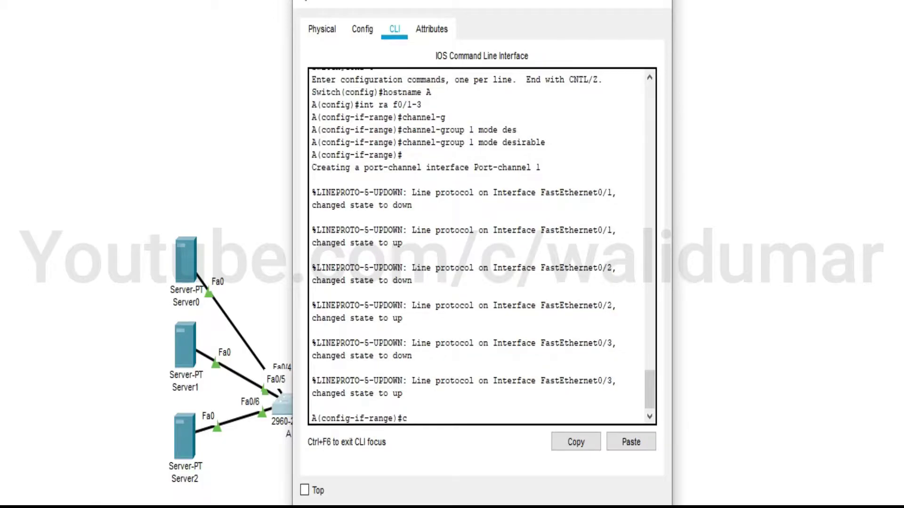
pyautogui.write('hannel-p')
pyautogui.press('Tab')
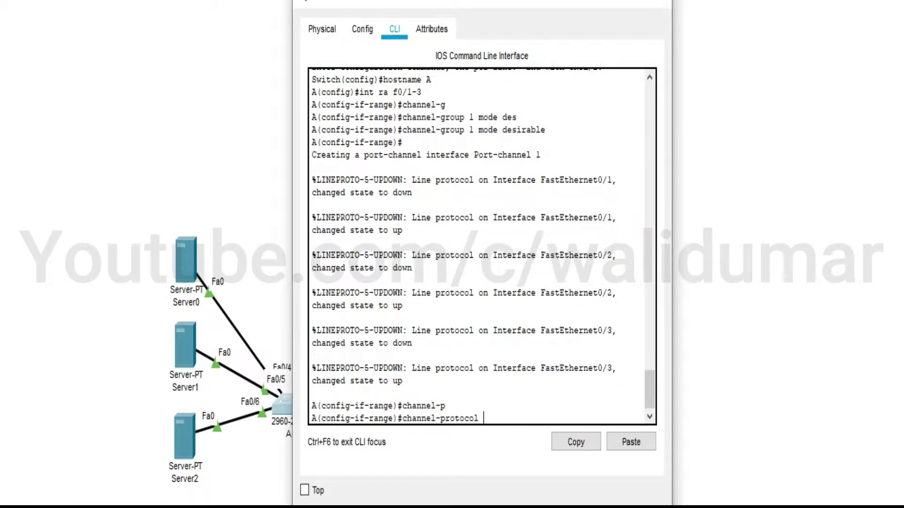
pyautogui.write('pa')
pyautogui.press('Tab')
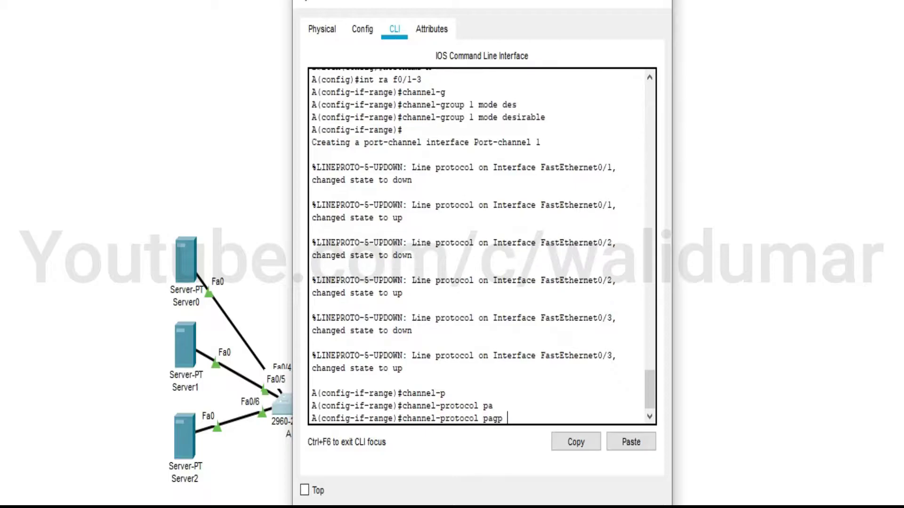
pyautogui.press('Return')
pyautogui.write('exit')
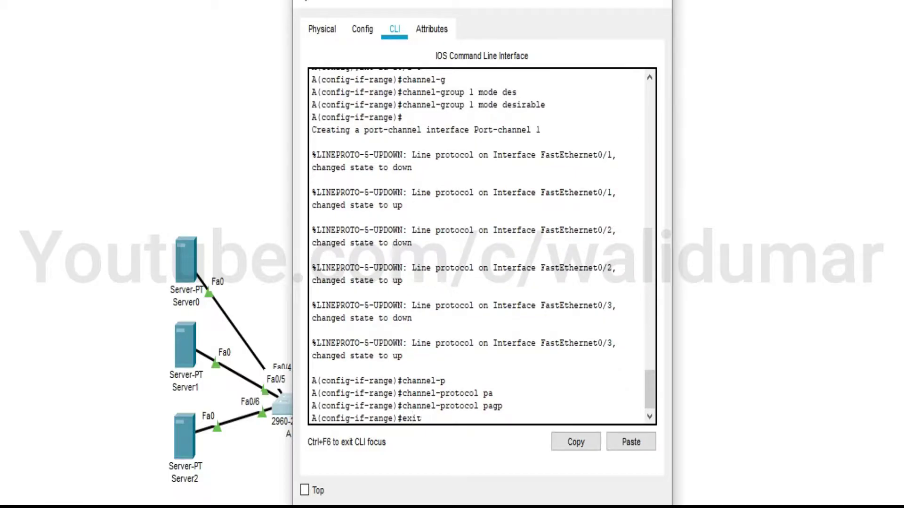
pyautogui.press('Return')
# - Set port-channel 1 on switch A to trunk mode and close the switch's window
pyautogui.write('int po')
pyautogui.press('Tab')
pyautogui.write('1')
pyautogui.press('Return')
pyautogui.write('sw mode tr')
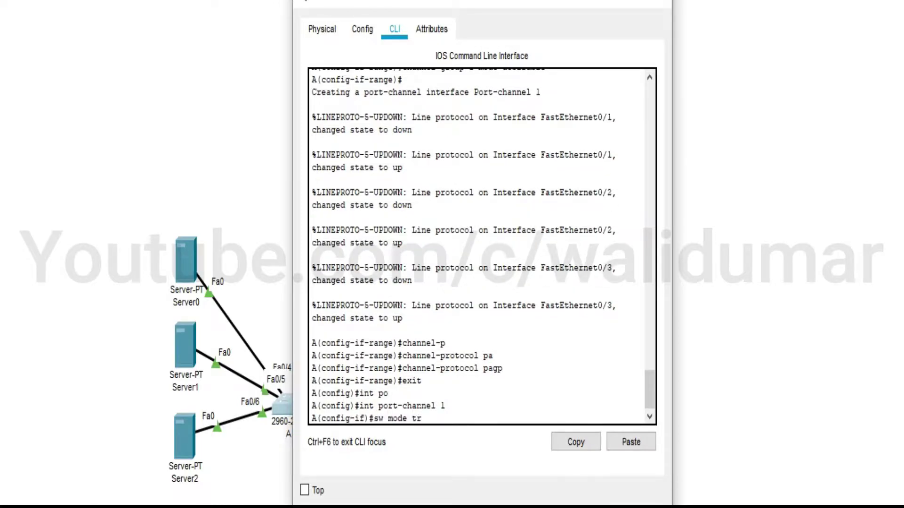
pyautogui.press('Tab')
pyautogui.press('Return')
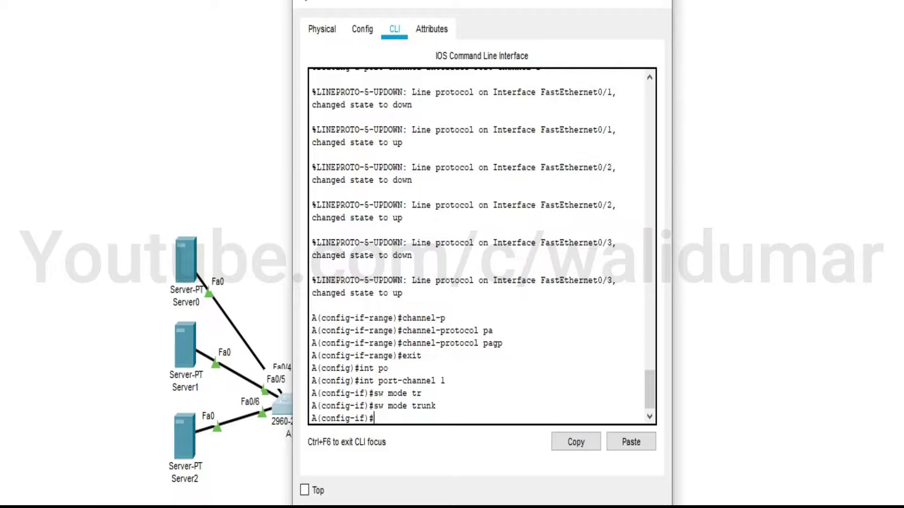
pyautogui.moveTo(300, 7); pyautogui.dragTo(288, 33)
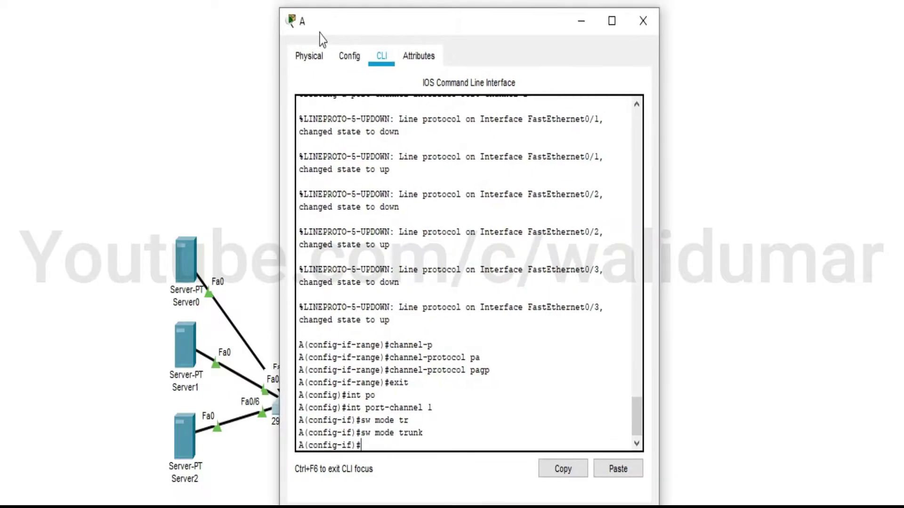
pyautogui.click(643, 22)
# - Open switch B's command line, enter global configuration mode and set the hostname to B
pyautogui.click(512, 408)
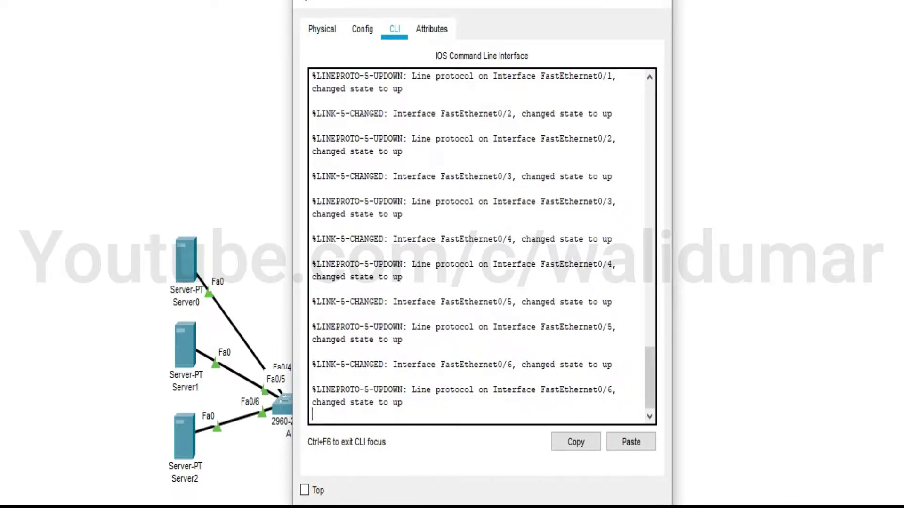
pyautogui.press('Return')
pyautogui.press('Return')
pyautogui.write('en')
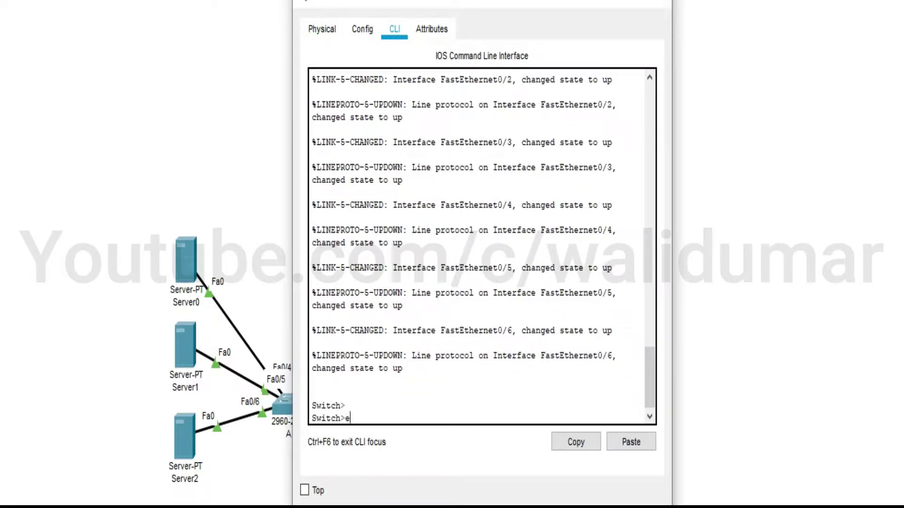
pyautogui.press('Return')
pyautogui.write('conf t')
pyautogui.press('Return')
pyautogui.write('hostname')
pyautogui.press('Tab')
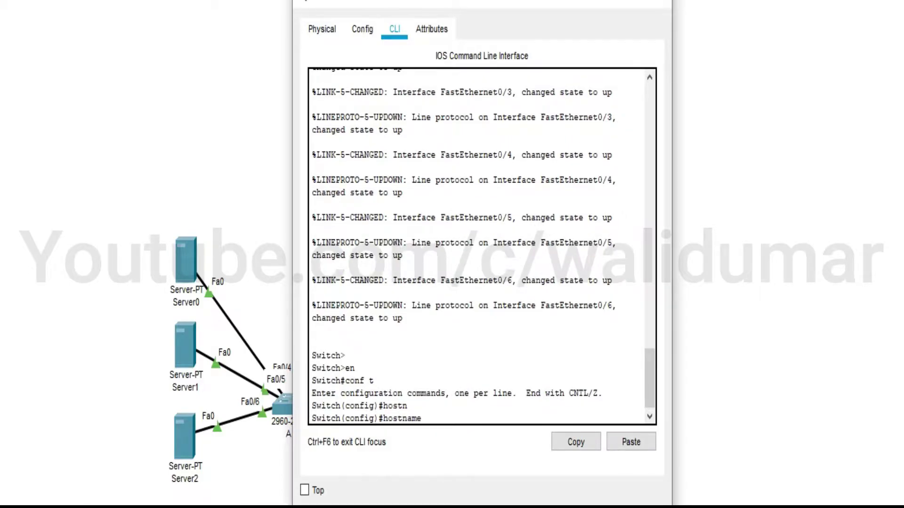
pyautogui.write('B')
pyautogui.press('Return')
# - Enter configuration of interface range f0/1-3 on switch B
pyautogui.write('int')
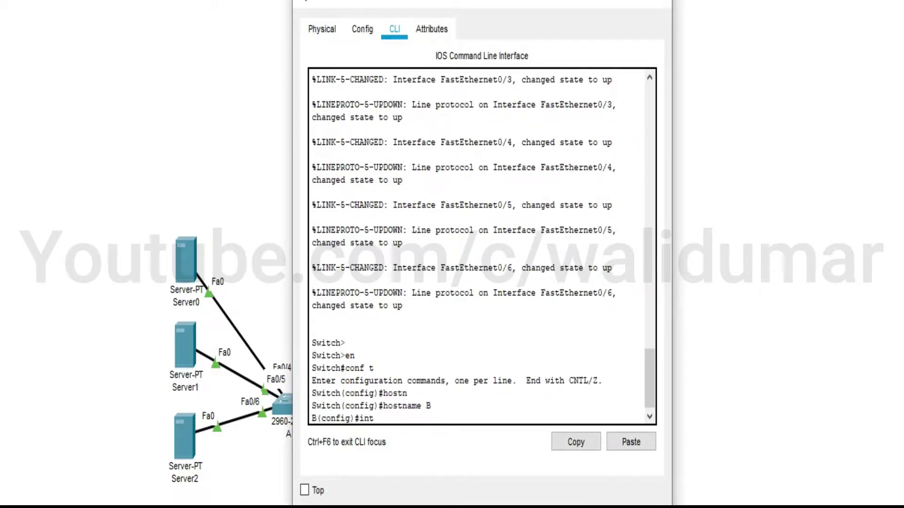
pyautogui.write(' ra f0/1-%SPANTREE-2-RECV_PVID_ERR: Received 802.1Q BPDU')
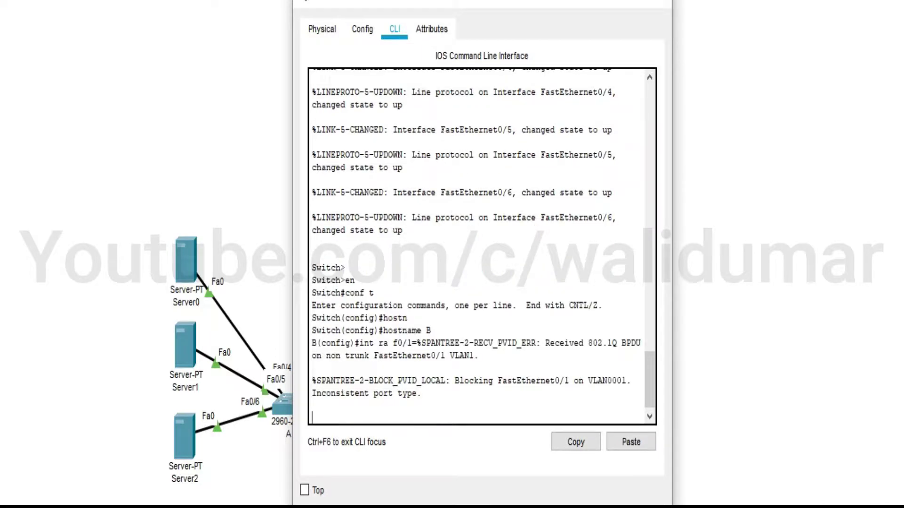
pyautogui.press('Return')
pyautogui.press('Up')
pyautogui.write('3')
pyautogui.press('Left')
pyautogui.press('BackSpace')
pyautogui.write('1-3')
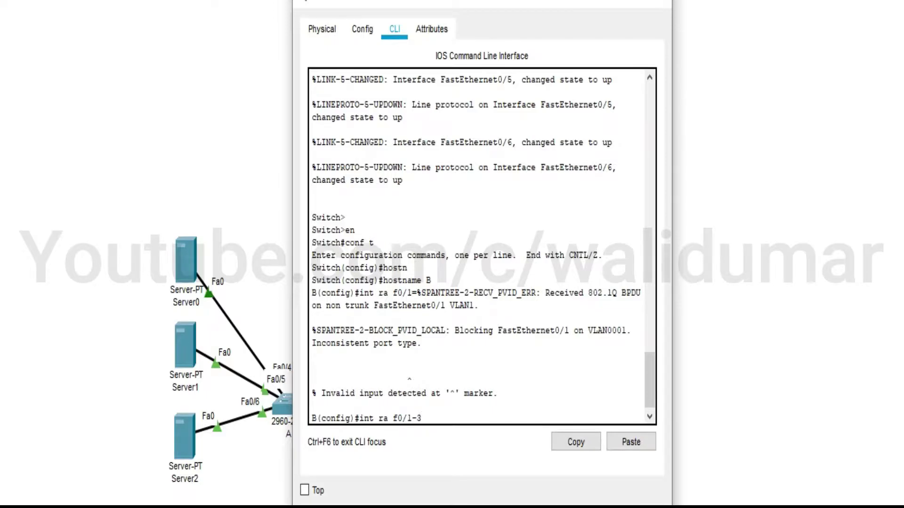
pyautogui.press('Return')
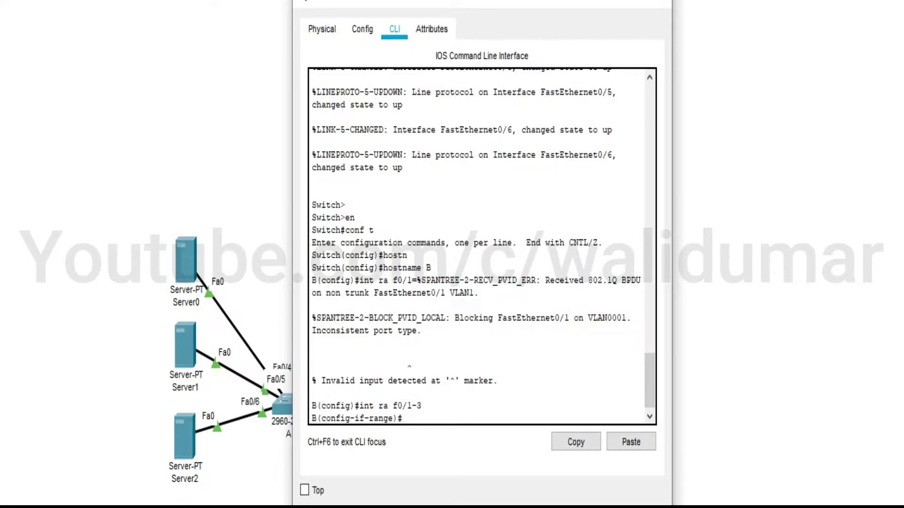
pyautogui.write('channel-g')
pyautogui.press('Tab')
pyautogui.write('1')
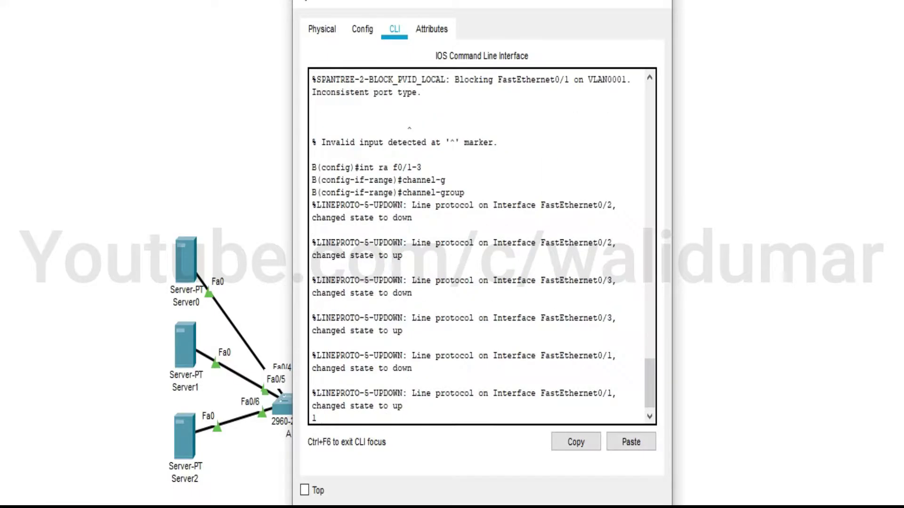
pyautogui.press('Up')
pyautogui.press('Up')
pyautogui.press('Return')
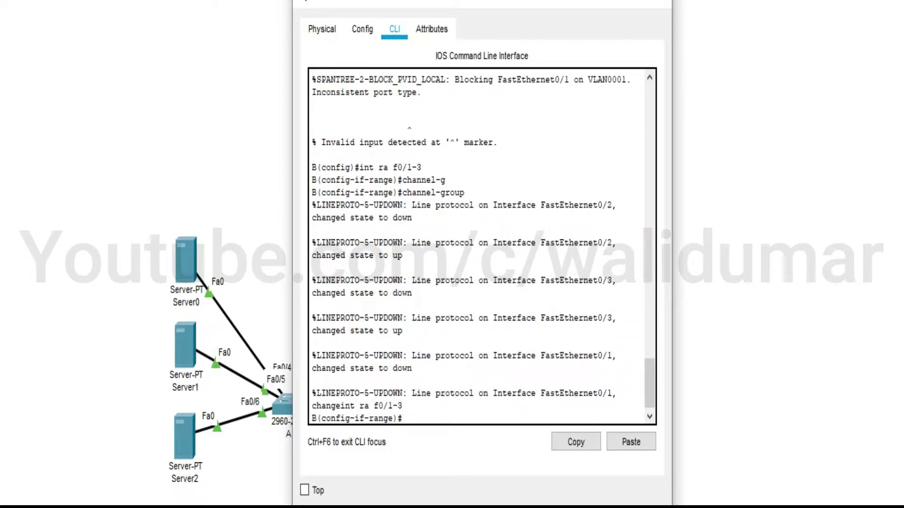
pyautogui.press('Up')
pyautogui.press('Return')
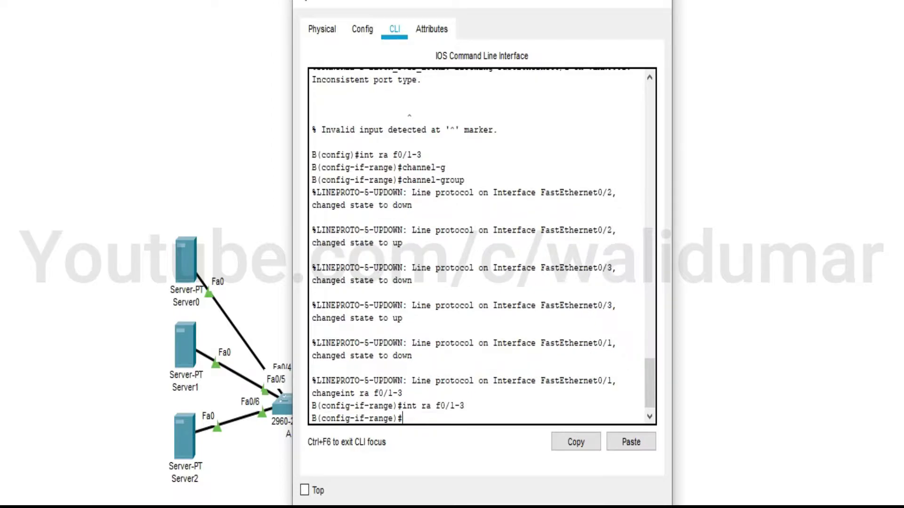
# - Assign switch B's interface range f0/1-3 to channel group 1 in desirable mode
pyautogui.write('channel-g')
pyautogui.press('Tab')
pyautogui.write('1 mode')
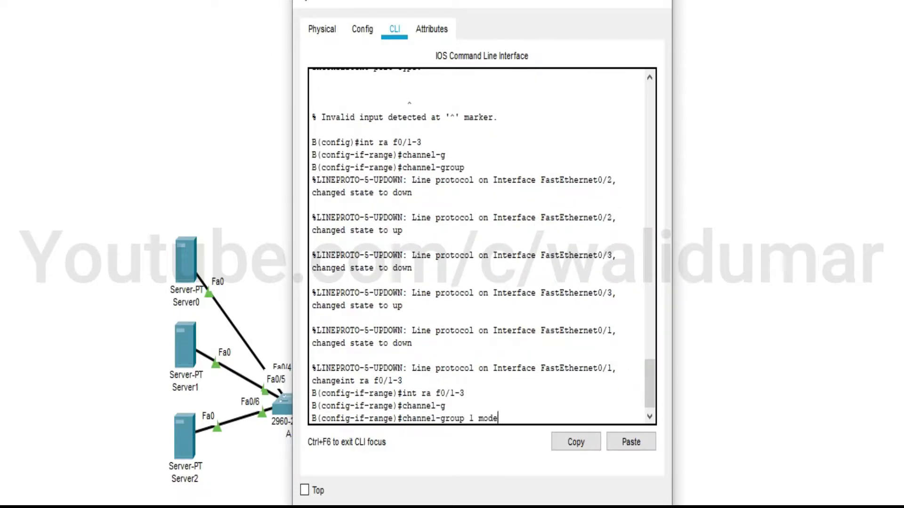
pyautogui.write(' des')
pyautogui.press('Tab')
pyautogui.press('Return')
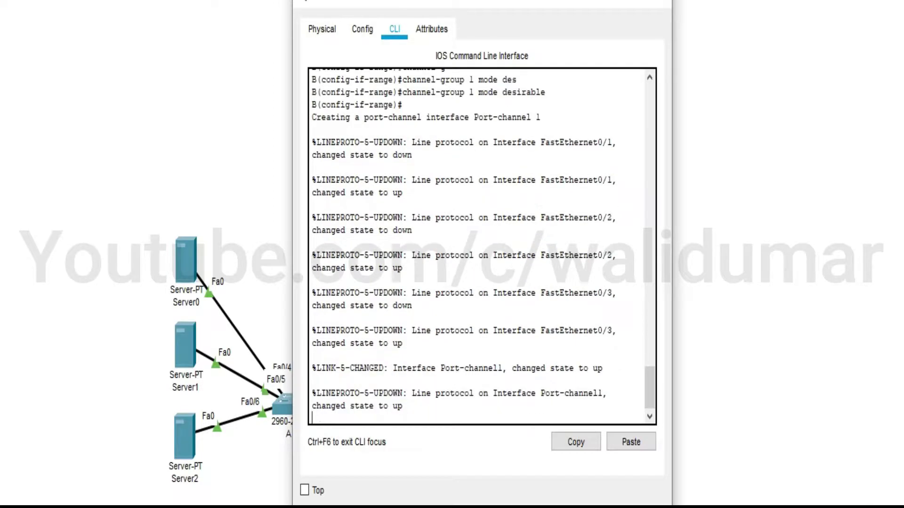
pyautogui.press('Return')
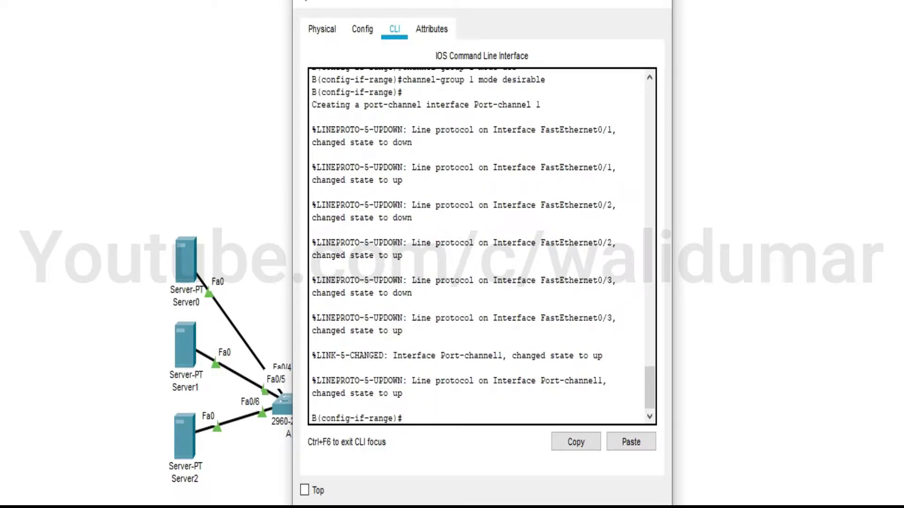
# - Set the channel protocol of switch B's f0/1-3 range to PAgP and return to global configuration
pyautogui.write('chan')
pyautogui.press('Tab')
pyautogui.write('nel-g')
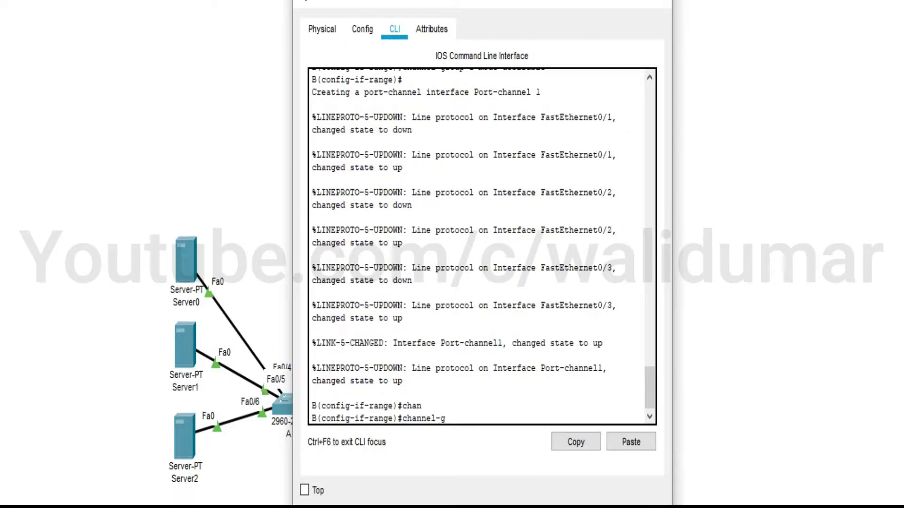
pyautogui.press('Tab')
pyautogui.press('BackSpace')
pyautogui.press('BackSpace')
pyautogui.press('BackSpace')
pyautogui.press('BackSpace')
pyautogui.press('BackSpace')
pyautogui.press('BackSpace')
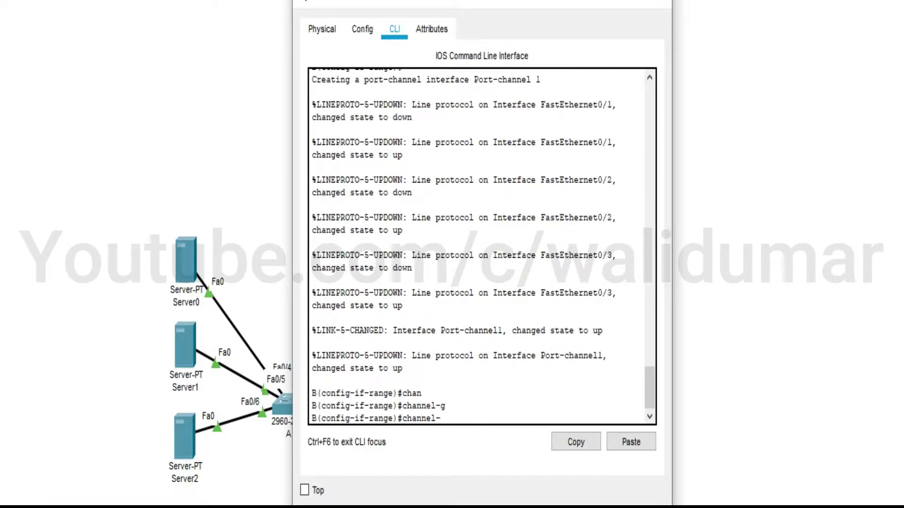
pyautogui.write('p')
pyautogui.press('Tab')
pyautogui.write('l')
pyautogui.press('BackSpace')
pyautogui.write('pa')
pyautogui.press('Tab')
pyautogui.press('Return')
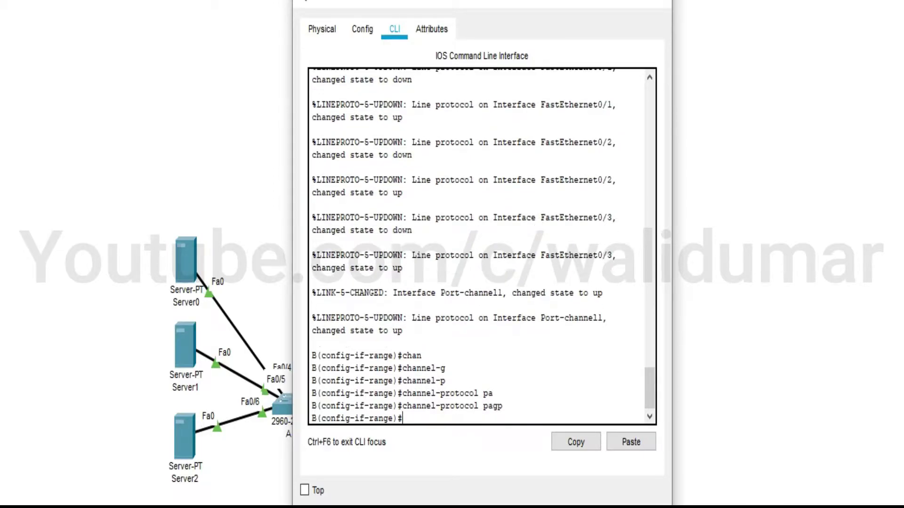
pyautogui.write('exit')
pyautogui.press('Return')
# - Set port-channel 1 on switch B to trunk mode
pyautogui.write('int')
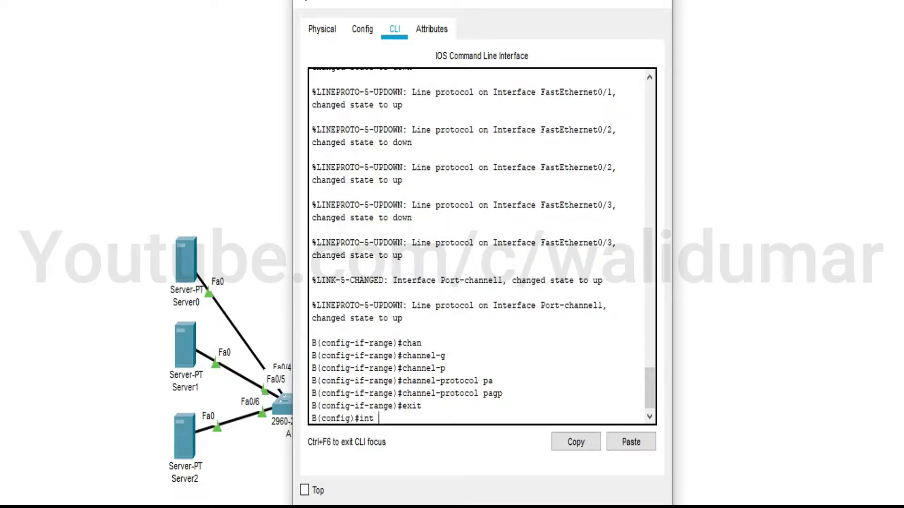
pyautogui.write(' p')
pyautogui.press('Tab')
pyautogui.write('1')
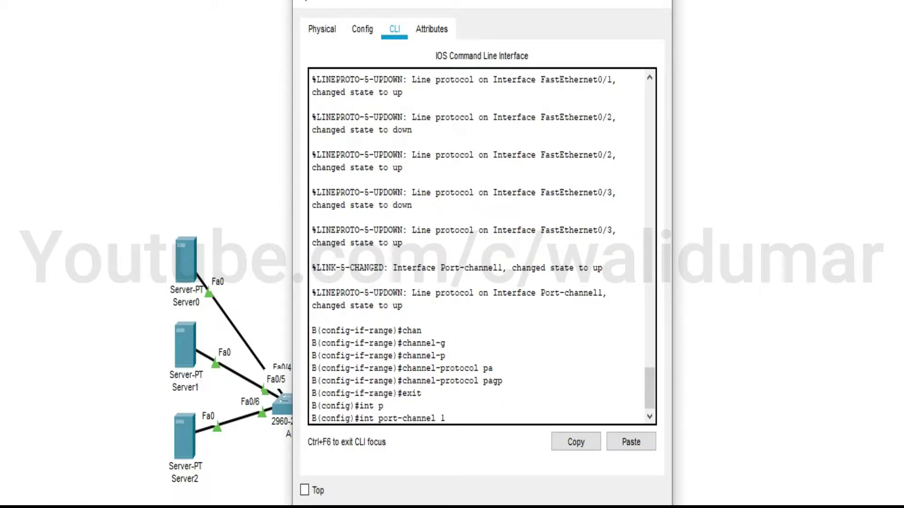
pyautogui.write(' mo')
pyautogui.press('BackSpace')
pyautogui.press('BackSpace')
pyautogui.press('Return')
pyautogui.write('sw mo')
pyautogui.press('Tab')
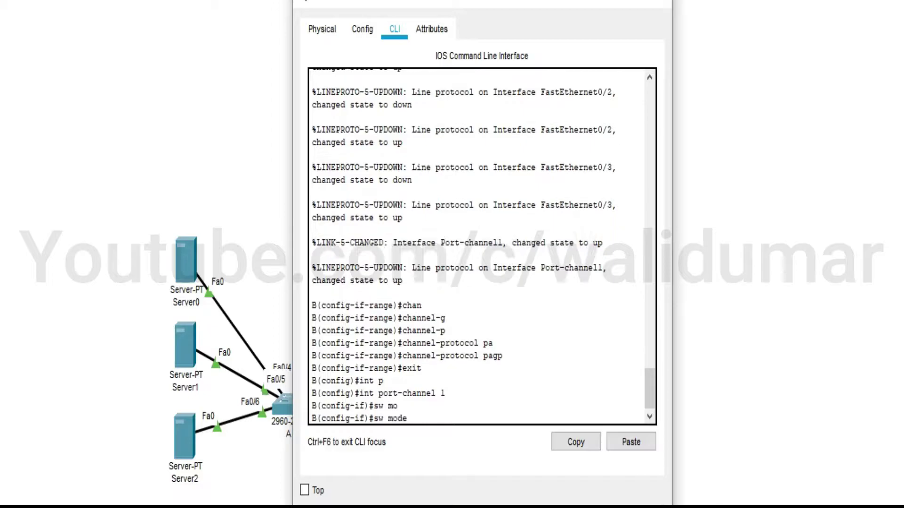
pyautogui.write('tr')
pyautogui.press('Tab')
pyautogui.press('Return')
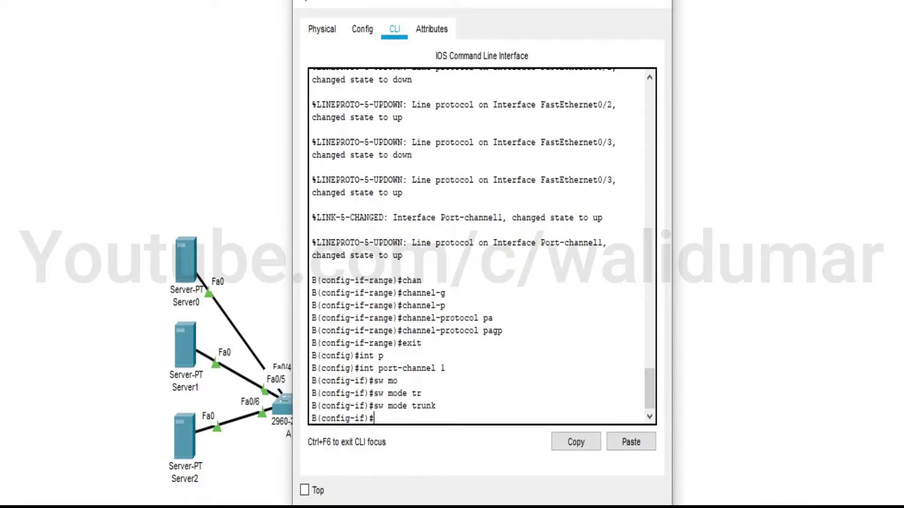
# - Move switch B's window aside to reveal the topology, and shut down and re-enable port-channel 1
pyautogui.moveTo(302, 7); pyautogui.dragTo(524, 37)
pyautogui.write('shut')
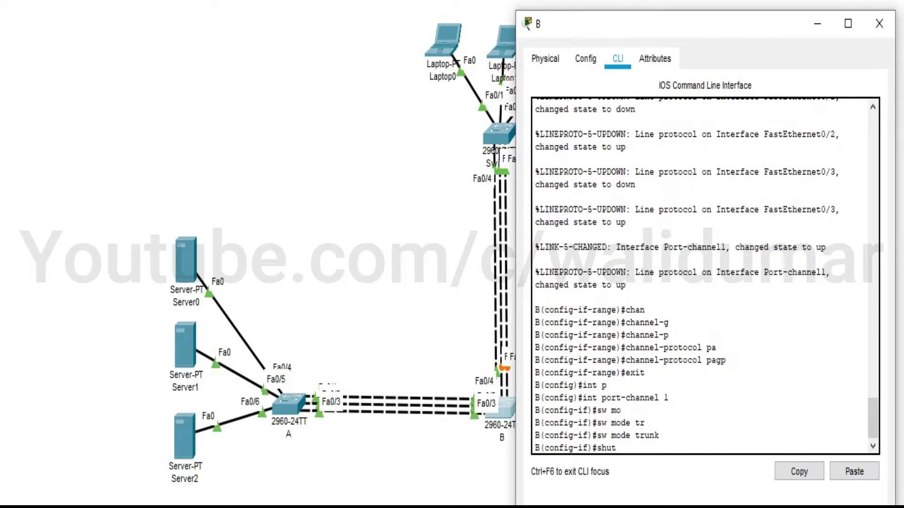
pyautogui.press('Tab')
pyautogui.press('Return')
pyautogui.press('Return')
pyautogui.write('no sh')
pyautogui.press('Return')
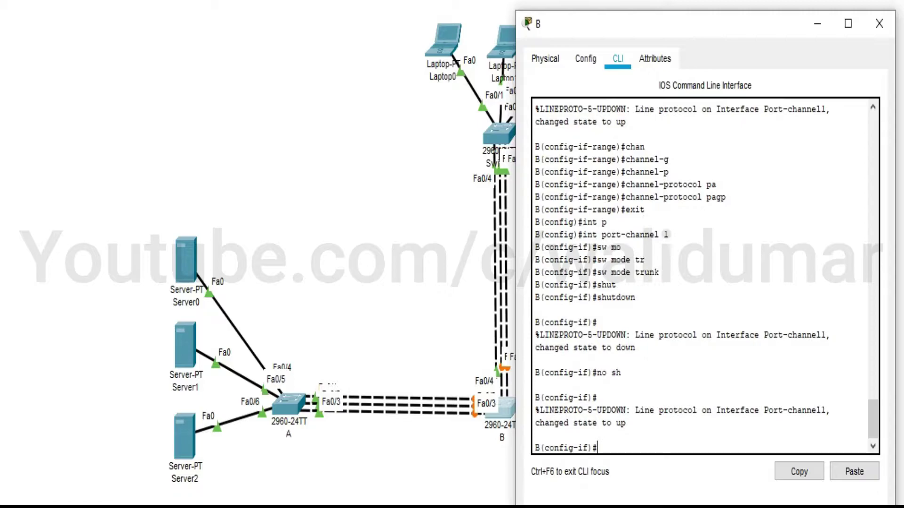
# - Assign switch B's interface range f0/4-6 to channel group 2 in desirable mode
pyautogui.write('ex')
pyautogui.press('Return')
pyautogui.write('int ra')
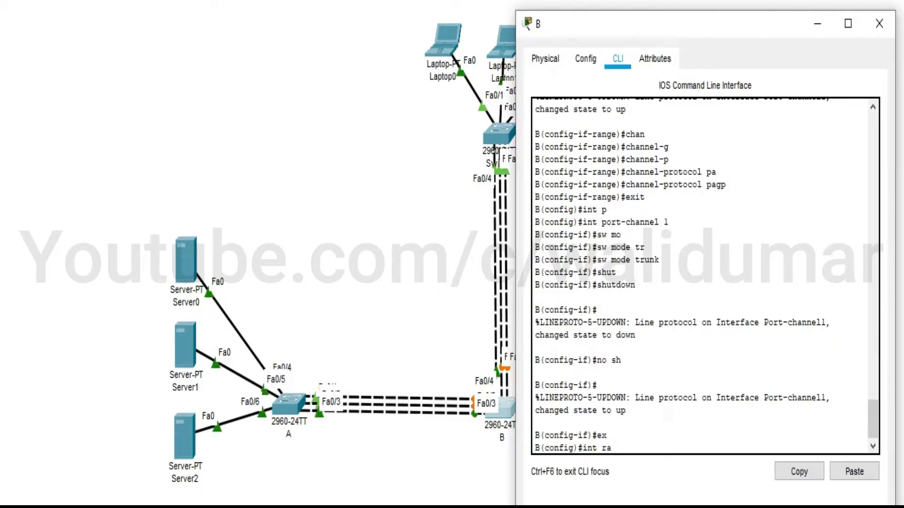
pyautogui.write(' f0/4-6')
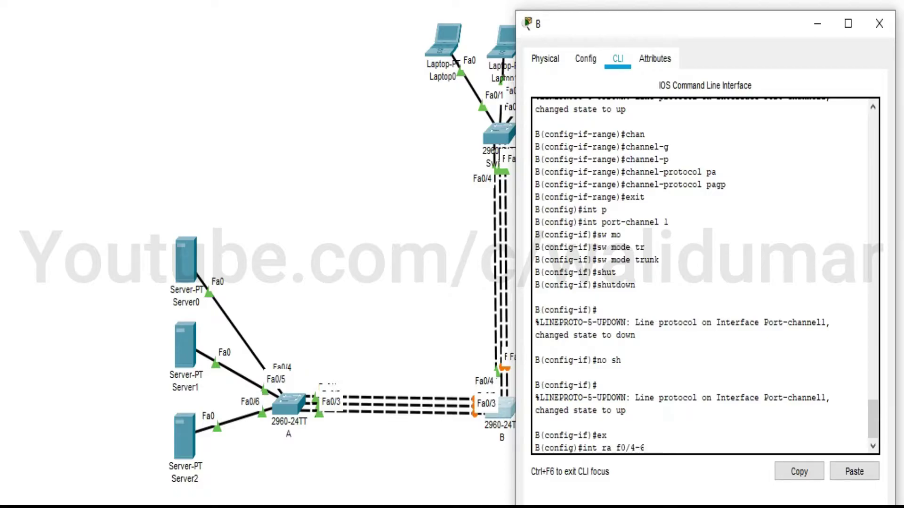
pyautogui.press('Return')
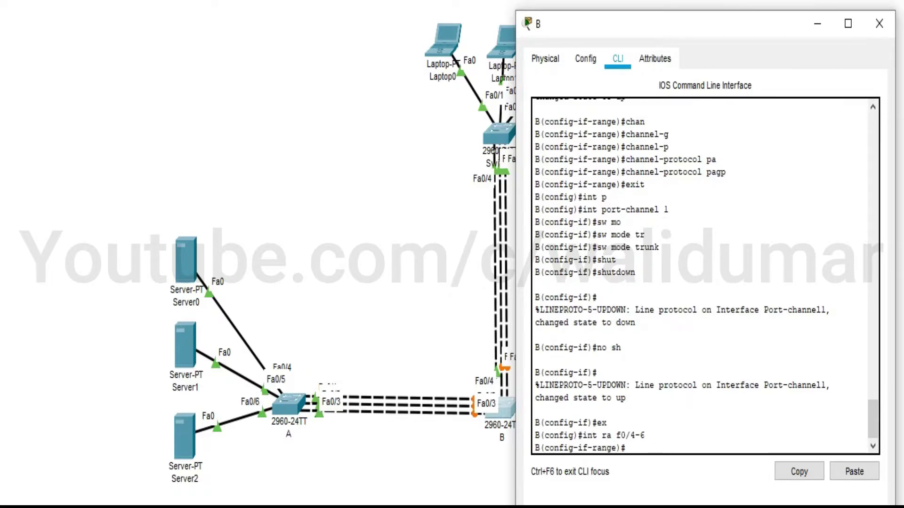
pyautogui.write('channel')
pyautogui.write('-')
pyautogui.write('g')
pyautogui.press('Tab')
pyautogui.write('2 m')
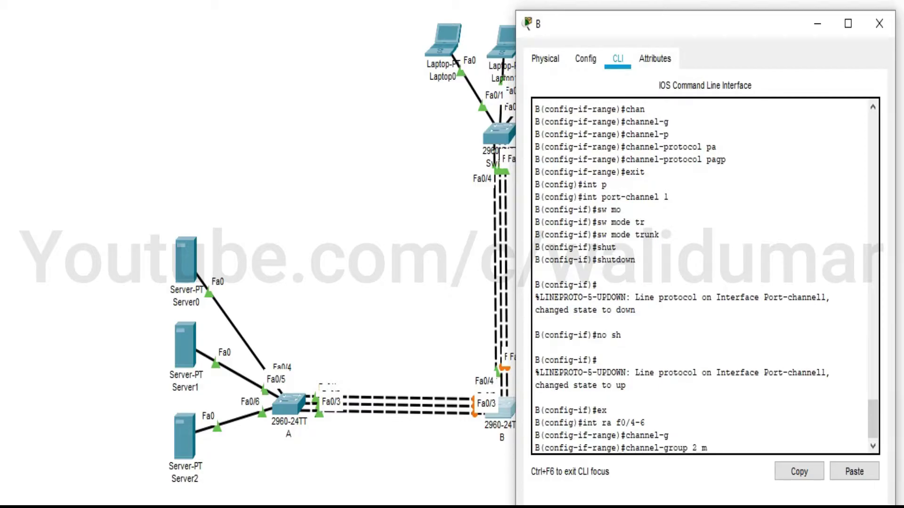
pyautogui.write('ode des')
pyautogui.press('Tab')
pyautogui.press('Return')
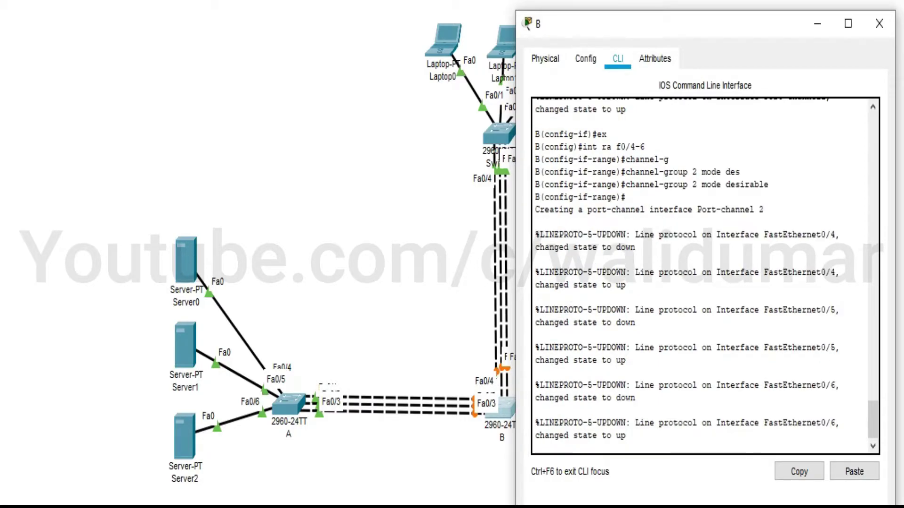
# - Set the channel protocol of switch B's f0/4-6 range to PAgP and return to global configuration
pyautogui.write('channel-gr')
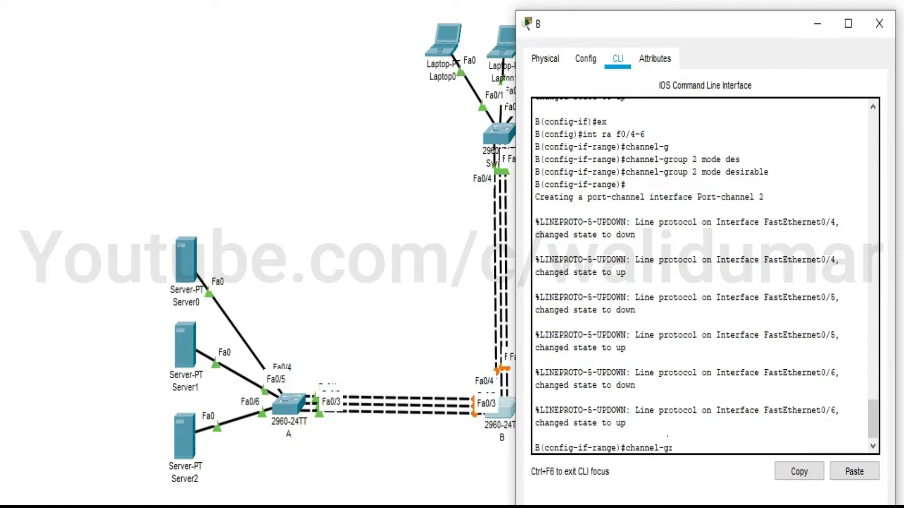
pyautogui.press('Tab')
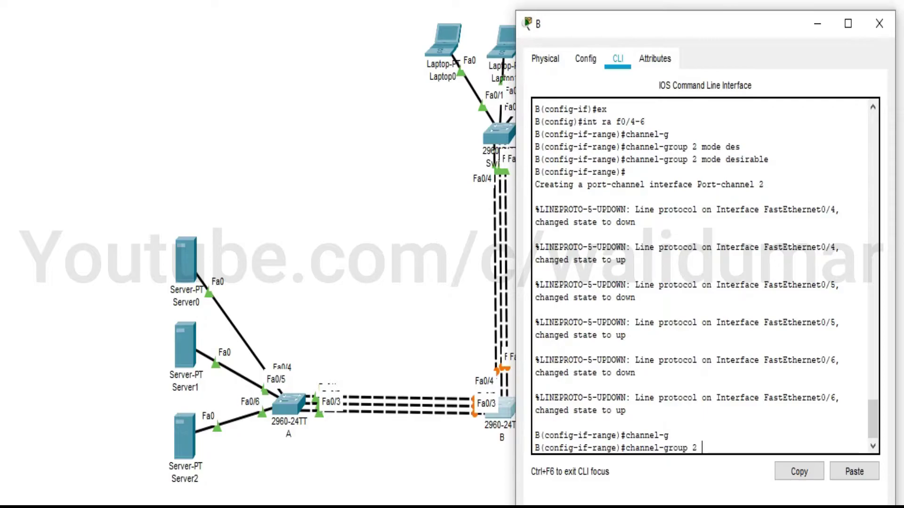
pyautogui.press('BackSpace')
pyautogui.press('BackSpace')
pyautogui.press('BackSpace')
pyautogui.press('BackSpace')
pyautogui.press('BackSpace')
pyautogui.press('BackSpace')
pyautogui.press('BackSpace')
pyautogui.write('p')
pyautogui.press('Tab')
pyautogui.write('pa')
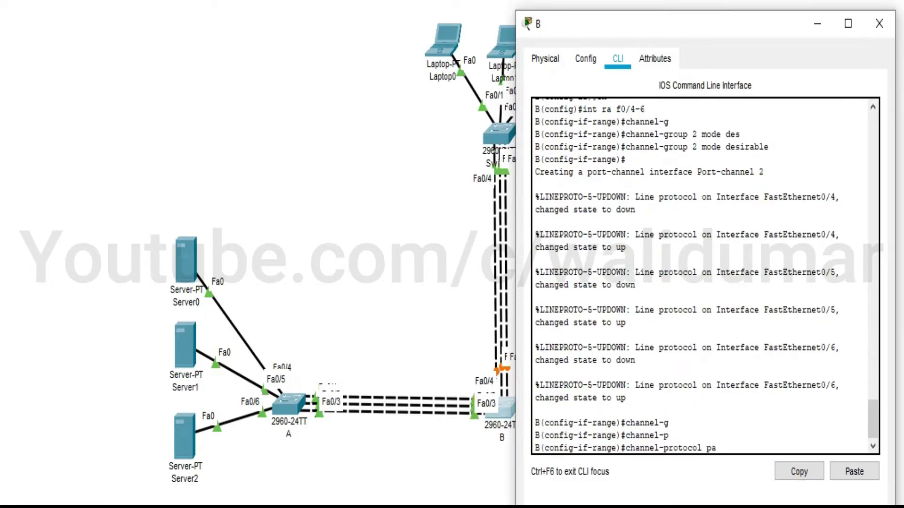
pyautogui.press('Tab')
pyautogui.press('Return')
pyautogui.write('exit')
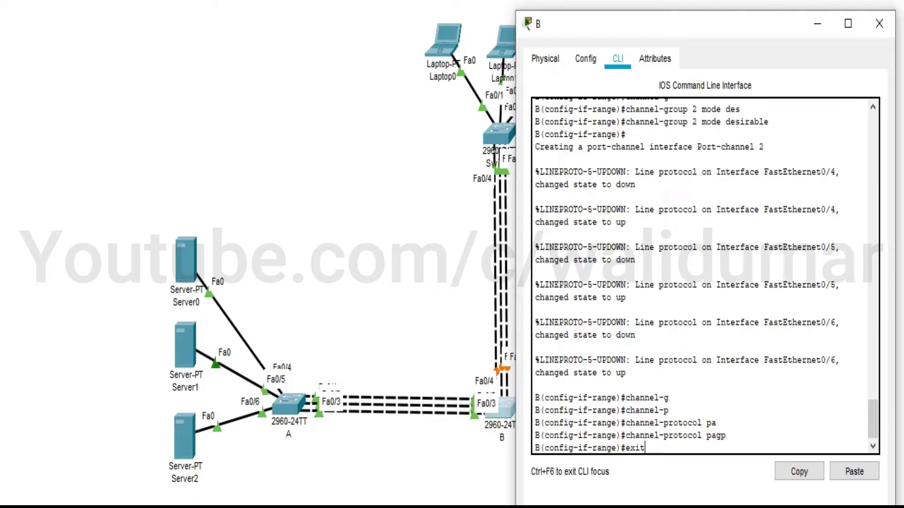
pyautogui.press('Return')
# - Set port-channel 2 on switch B to trunk mode and close the switch's window
pyautogui.write('int')
pyautogui.press('Tab')
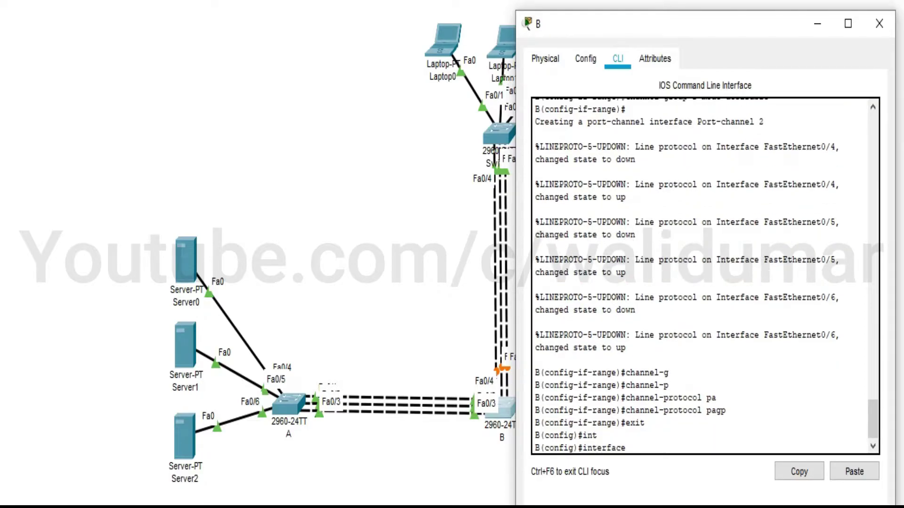
pyautogui.write('p')
pyautogui.press('Tab')
pyautogui.write('2')
pyautogui.press('Return')
pyautogui.write('sw mo')
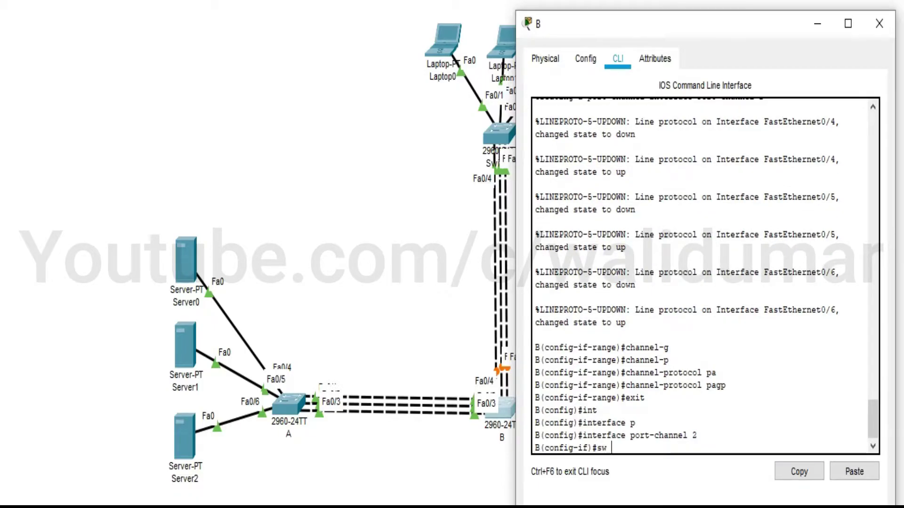
pyautogui.press('Tab')
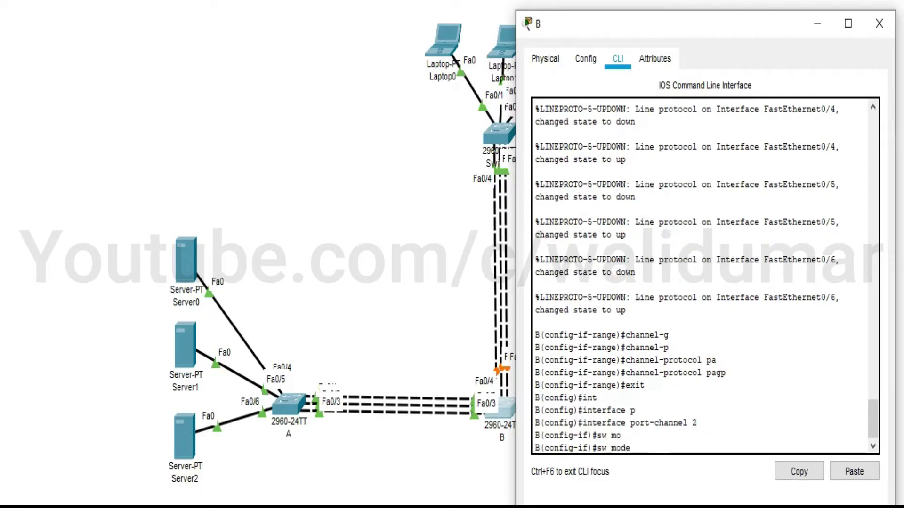
pyautogui.write('tr')
pyautogui.press('Tab')
pyautogui.press('Return')
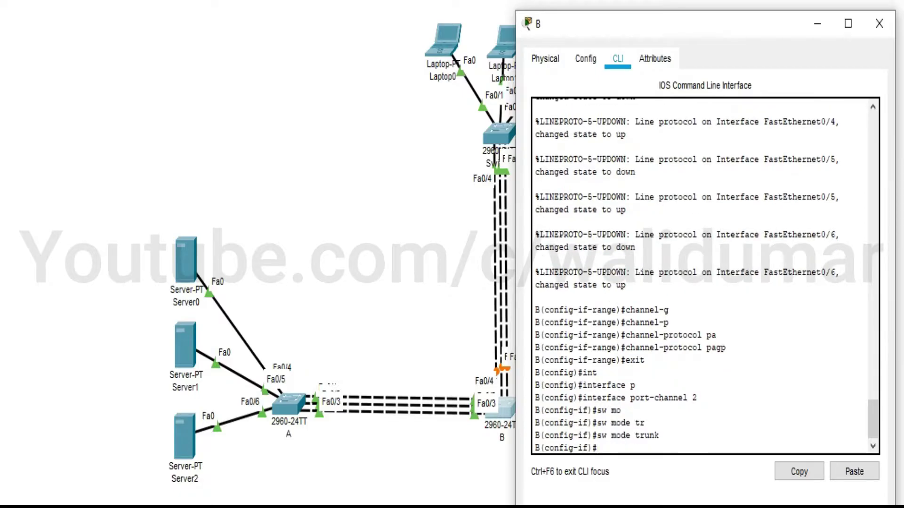
pyautogui.click(879, 23)
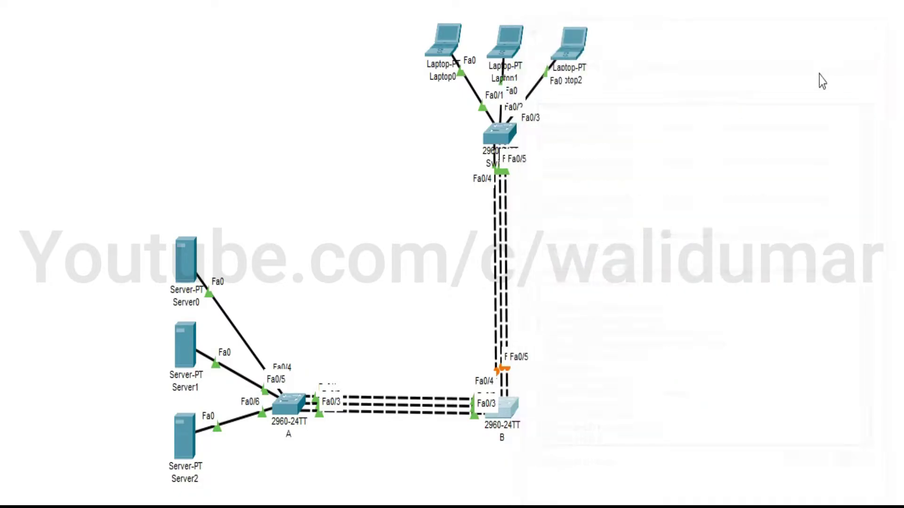
# - Open the command line of the switch below the laptops, move its window clear of the links, and enter global configuration mode
pyautogui.click(505, 136)
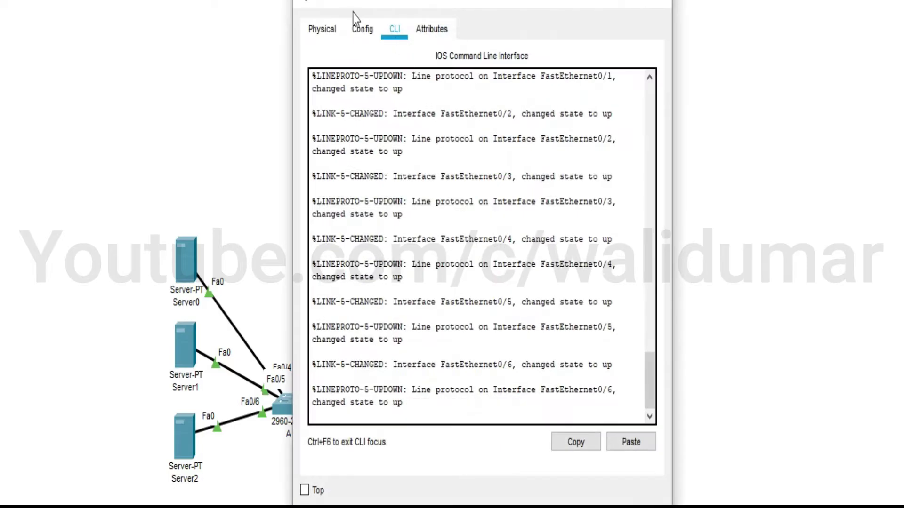
pyautogui.moveTo(302, 3); pyautogui.dragTo(73, 14)
pyautogui.press('Return')
pyautogui.press('Return')
pyautogui.press('Return')
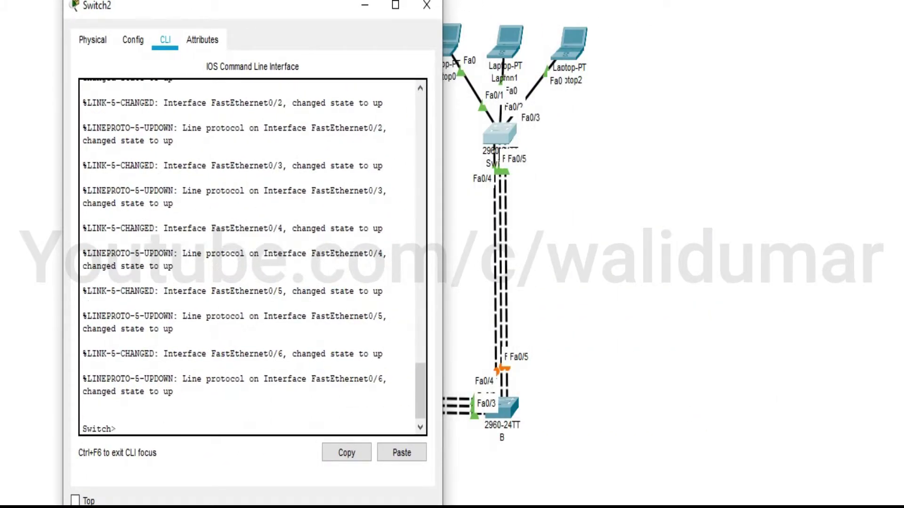
pyautogui.write('en')
pyautogui.press('Return')
pyautogui.write('conf t')
pyautogui.press('Return')
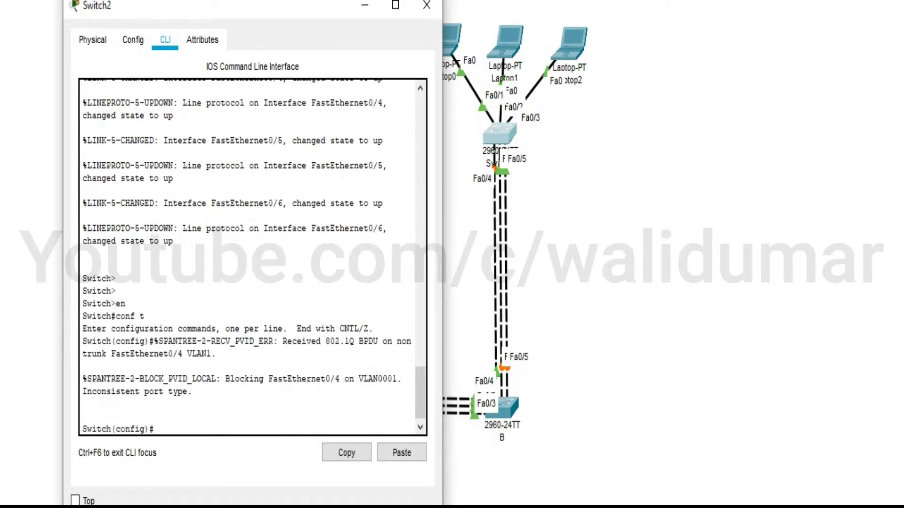
# - Set the hostname of the switch connected to the laptops to C
pyautogui.press('Return')
pyautogui.write('hostna')
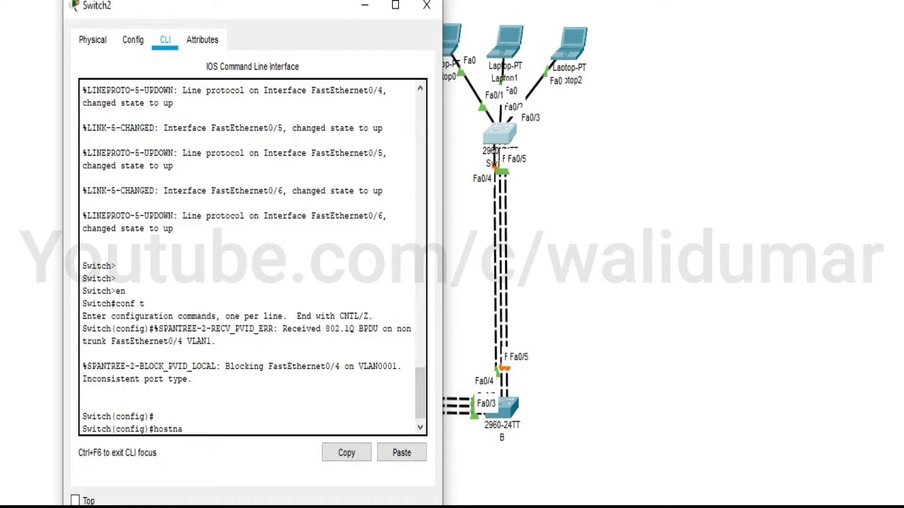
pyautogui.press('BackSpace')
pyautogui.write('C')
pyautogui.press('Return')
# - Assign switch C's interface range f0/4-6 to channel group 2 in desirable mode
pyautogui.write('int ')
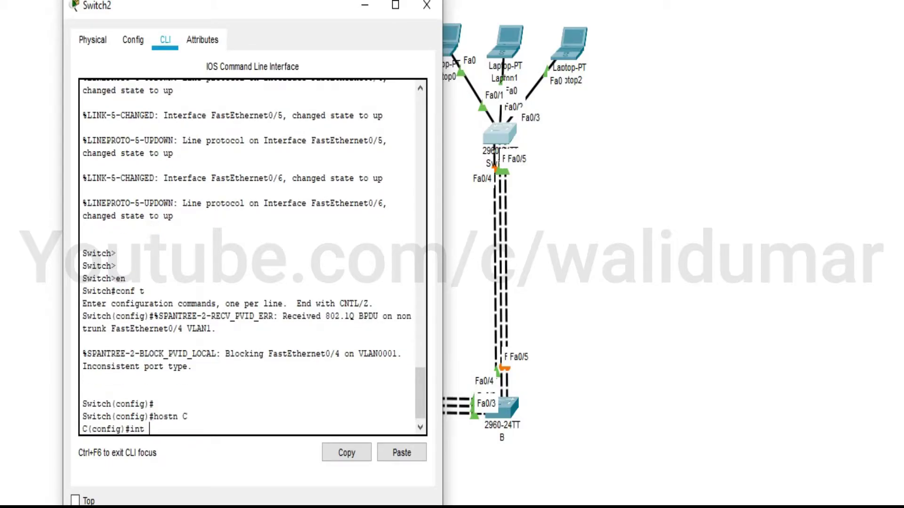
pyautogui.write('ra f0/4-6')
pyautogui.press('Return')
pyautogui.write('chann')
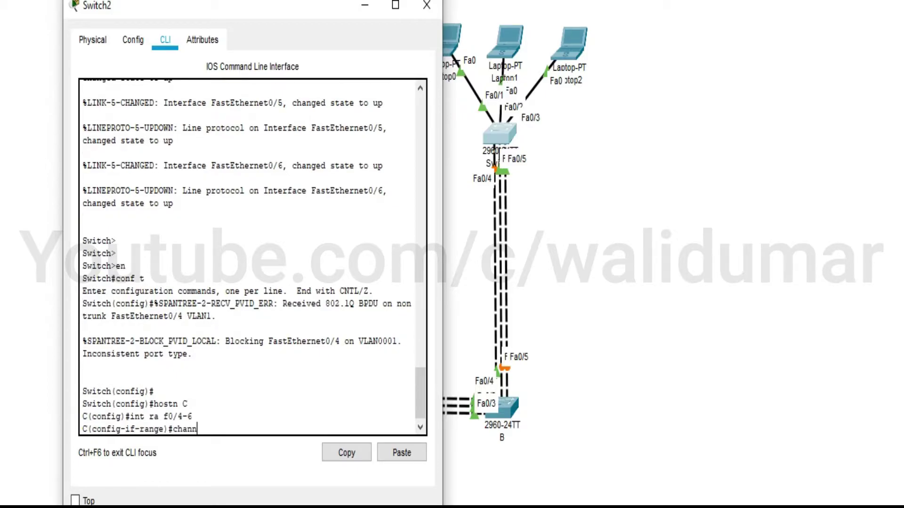
pyautogui.write('el-g')
pyautogui.press('Tab')
pyautogui.write('2 mode des')
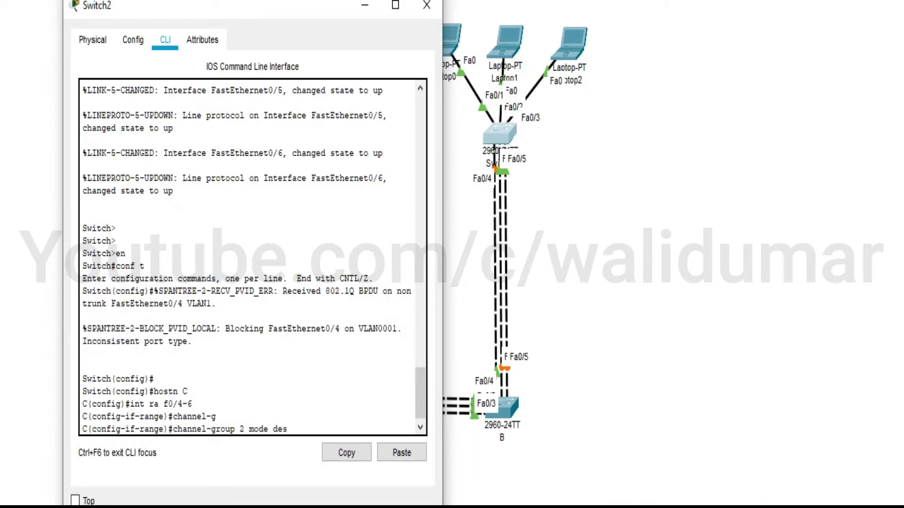
pyautogui.press('Return')
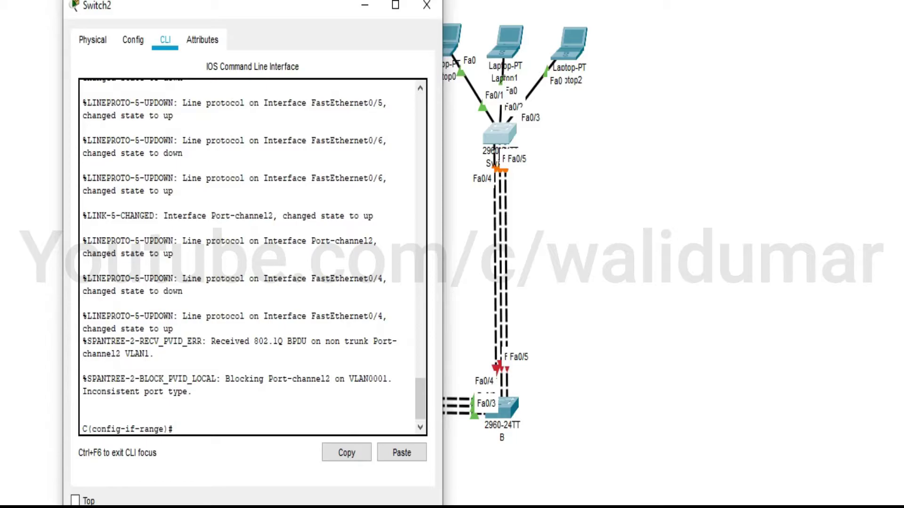
# - Set the channel protocol of switch C's f0/4-6 range to PAgP and return to global configuration
pyautogui.write('channel-p')
pyautogui.press('Tab')
pyautogui.write('pa')
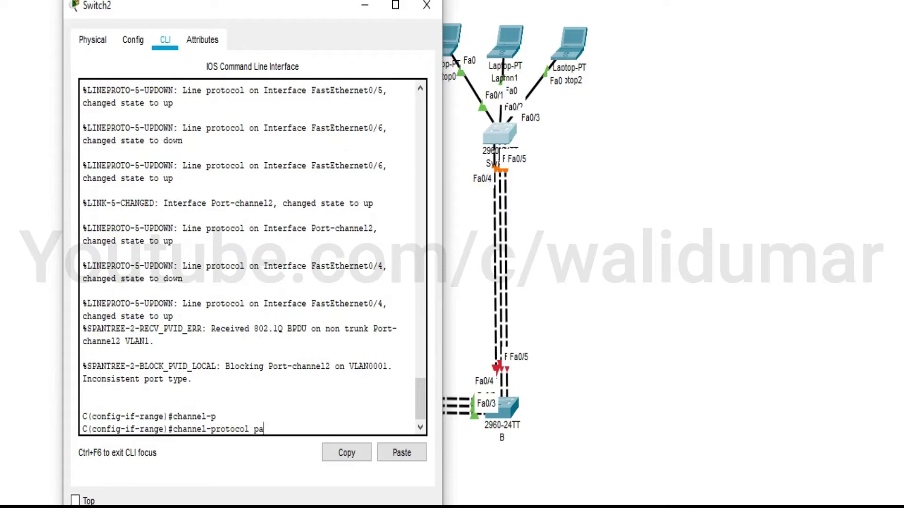
pyautogui.press('Tab')
pyautogui.press('Return')
pyautogui.write('exit')
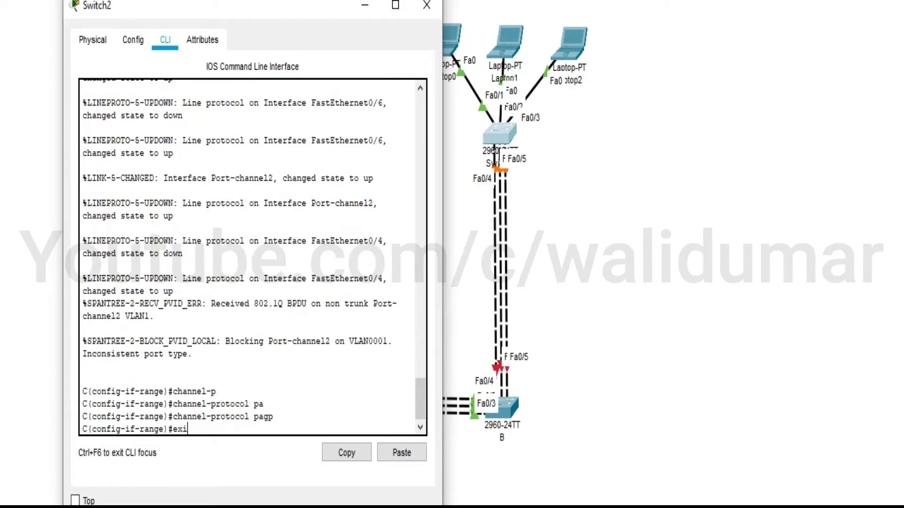
pyautogui.press('Return')
# - Set port-channel 2 on switch C to trunk mode and return to global configuration
pyautogui.write('int p')
pyautogui.press('Tab')
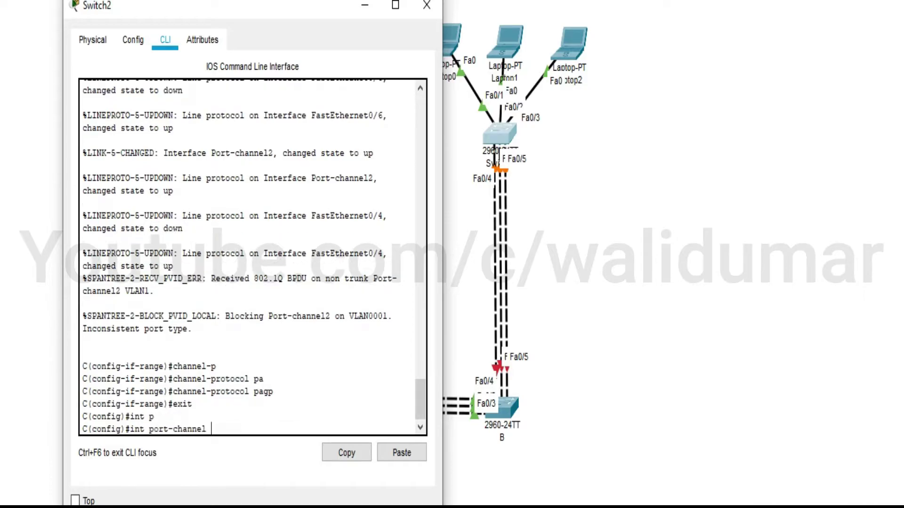
pyautogui.write('2')
pyautogui.press('Return')
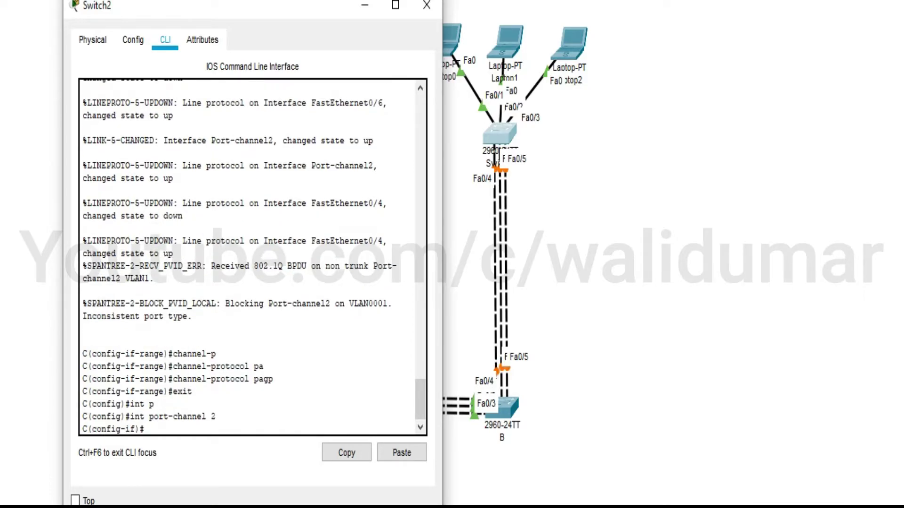
pyautogui.write('sw')
pyautogui.press('BackSpace')
pyautogui.write('mode tr')
pyautogui.press('Return')
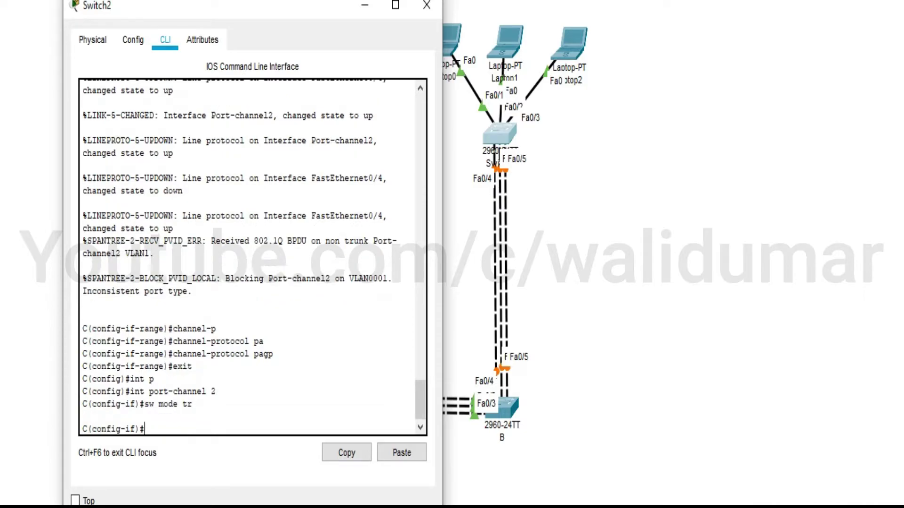
pyautogui.write('ex')
pyautogui.press('Return')
# - Shut down and re-enable switch C's interface range f0/4-6, and close the switch's window
pyautogui.write('int ra f0/4-6')
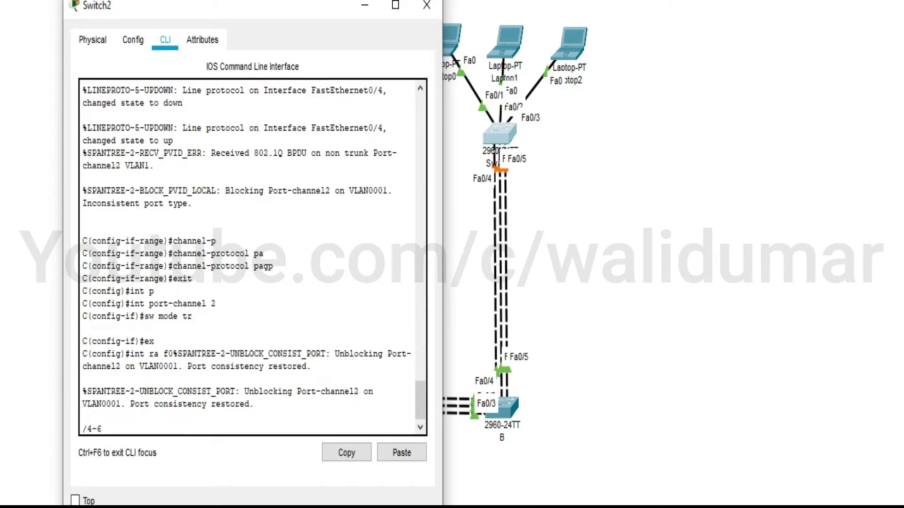
pyautogui.press('Return')
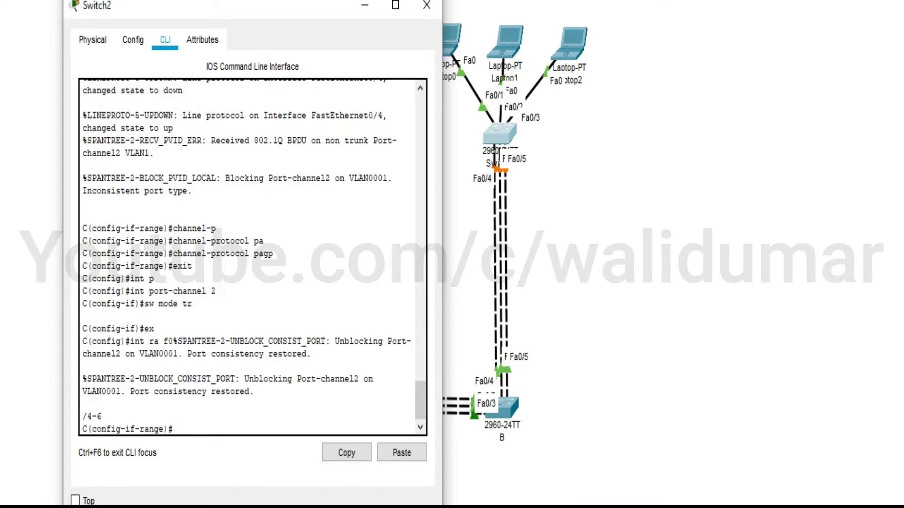
pyautogui.write('shut')
pyautogui.press('Tab')
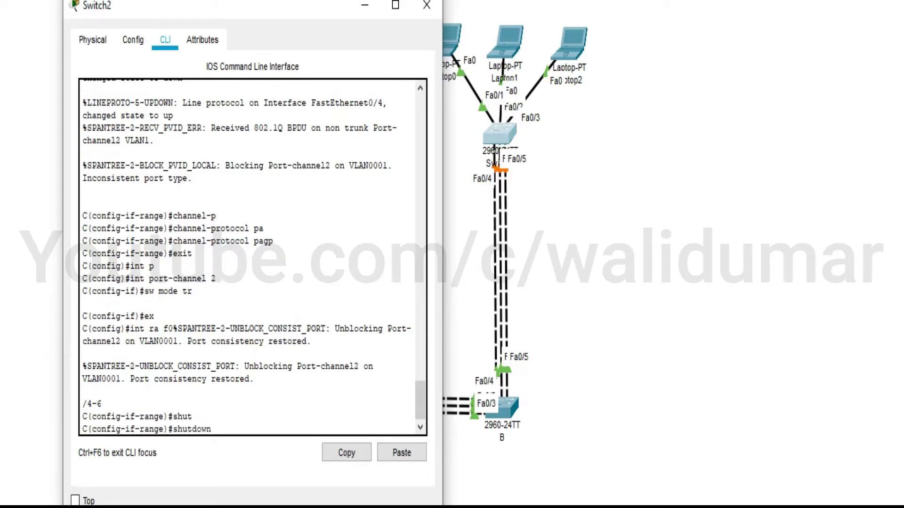
pyautogui.press('Return')
pyautogui.write('no sh')
pyautogui.press('Return')
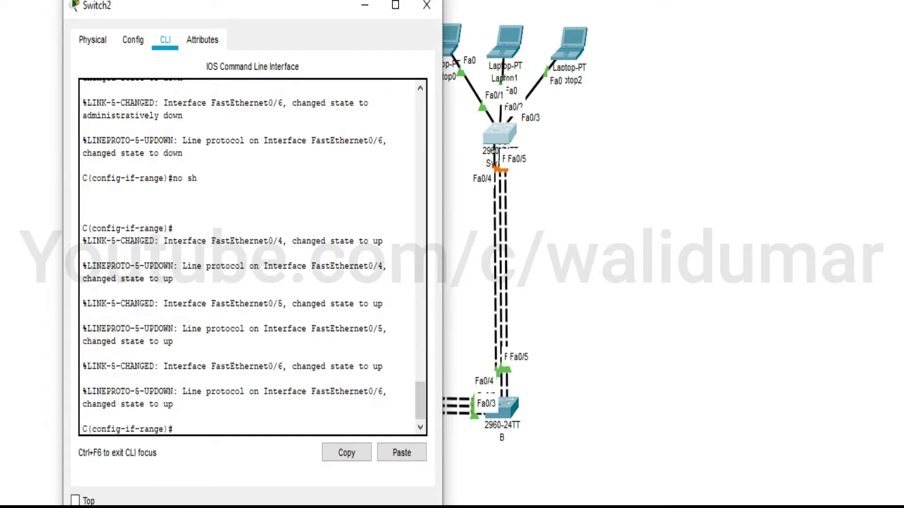
pyautogui.write('exit')
pyautogui.press('Return')
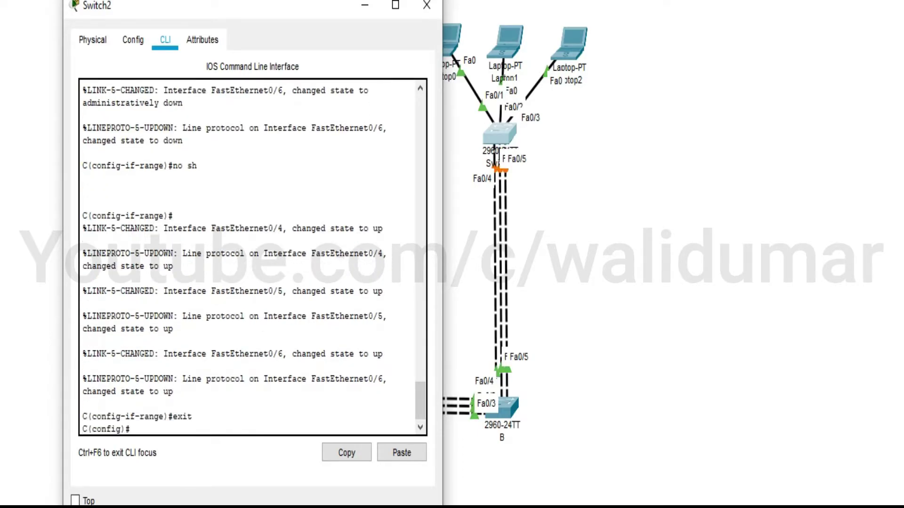
pyautogui.click(426, 6)
# - Open switch A's command line and leave port-channel 1 configuration for global configuration mode
pyautogui.click(288, 404)
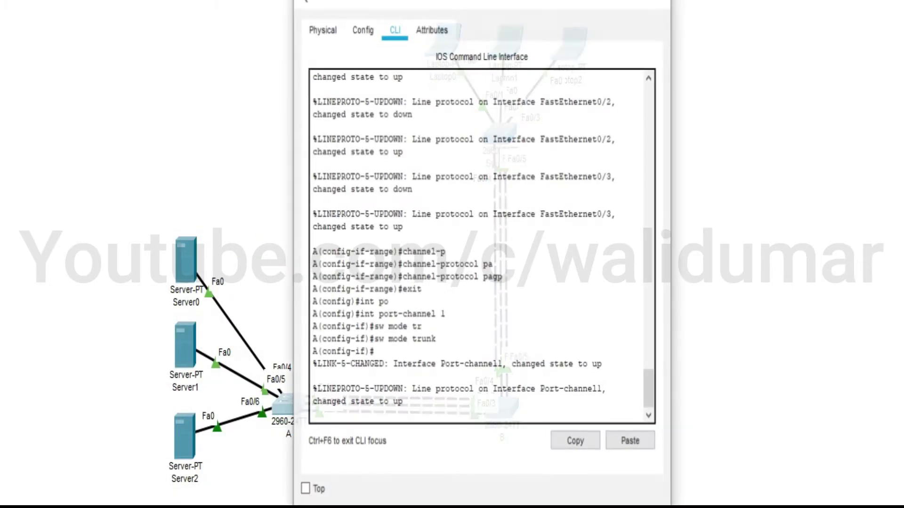
pyautogui.press('Return')
pyautogui.press('Return')
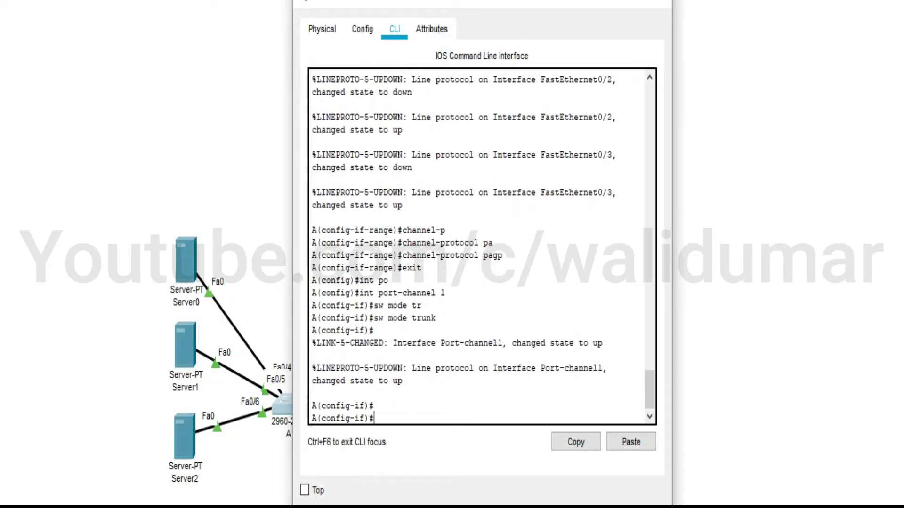
pyautogui.write('exit')
pyautogui.press('Return')
pyautogui.press('Return')
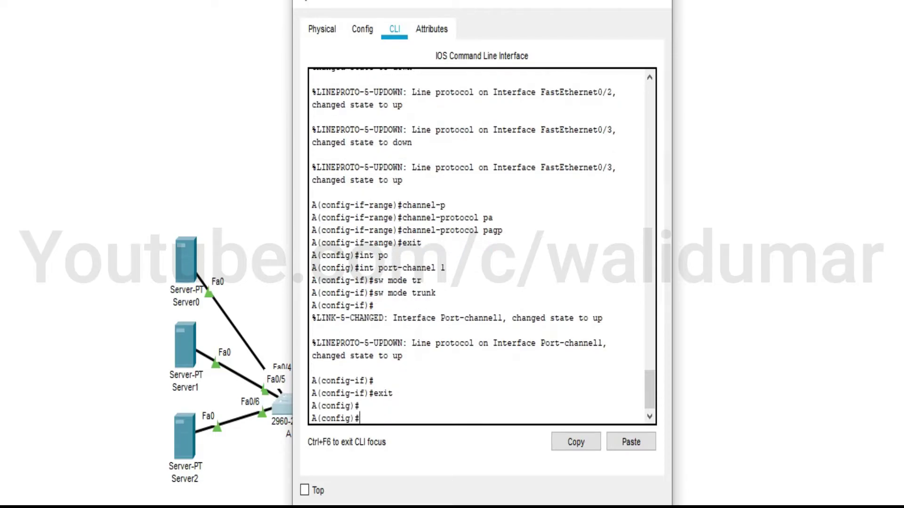
# - Leave global configuration mode on switch A for privileged EXEC mode
pyautogui.write('exit')
pyautogui.press('Return')
pyautogui.press('Return')
pyautogui.press('Return')
# - Display switch A's EtherChannel summary, examine the protocol and ports of group 1, and close the switch's window
pyautogui.write('show et')
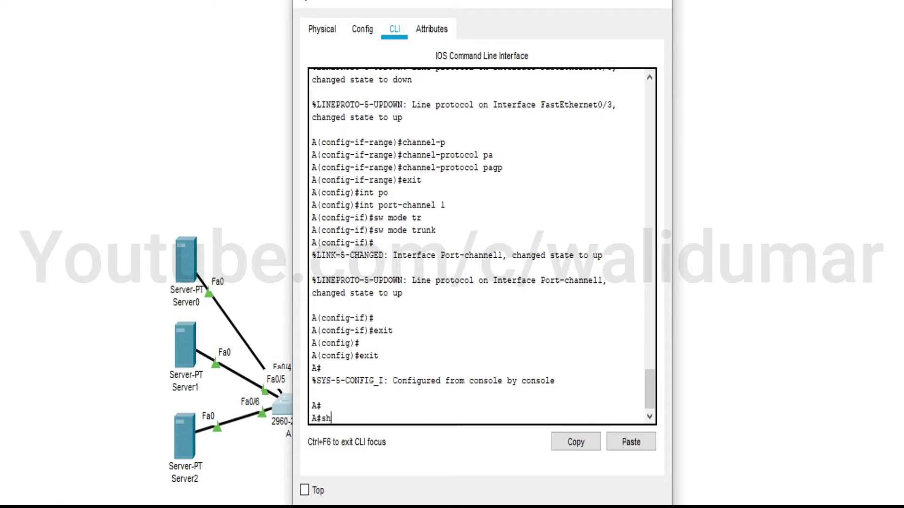
pyautogui.press('Tab')
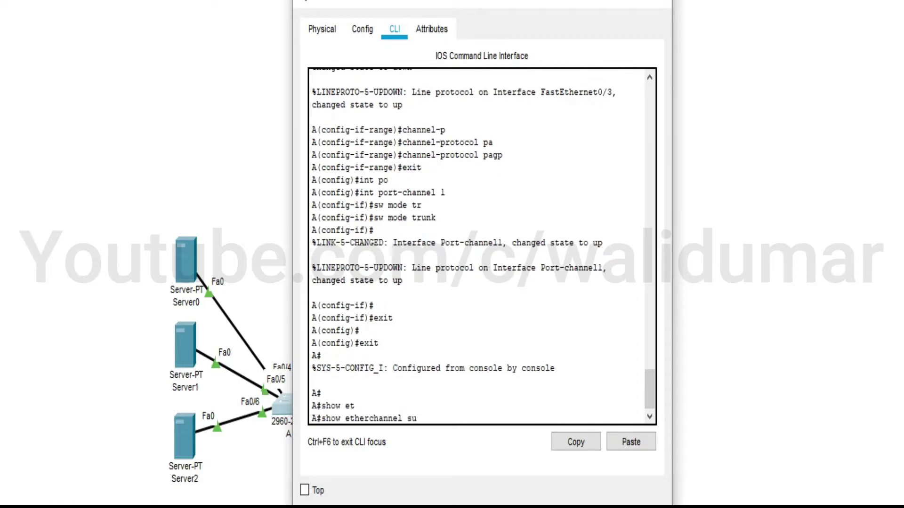
pyautogui.write('su')
pyautogui.press('Tab')
pyautogui.press('Return')
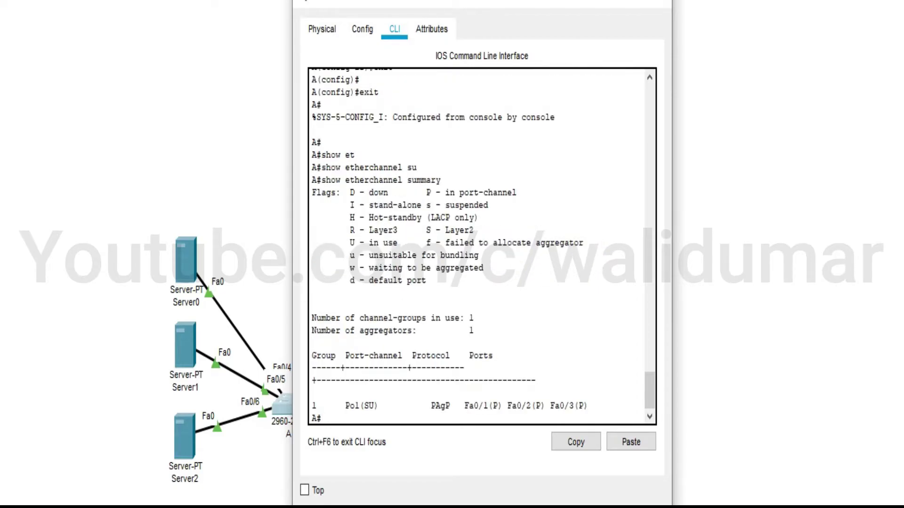
pyautogui.moveTo(422, 406); pyautogui.dragTo(584, 406)
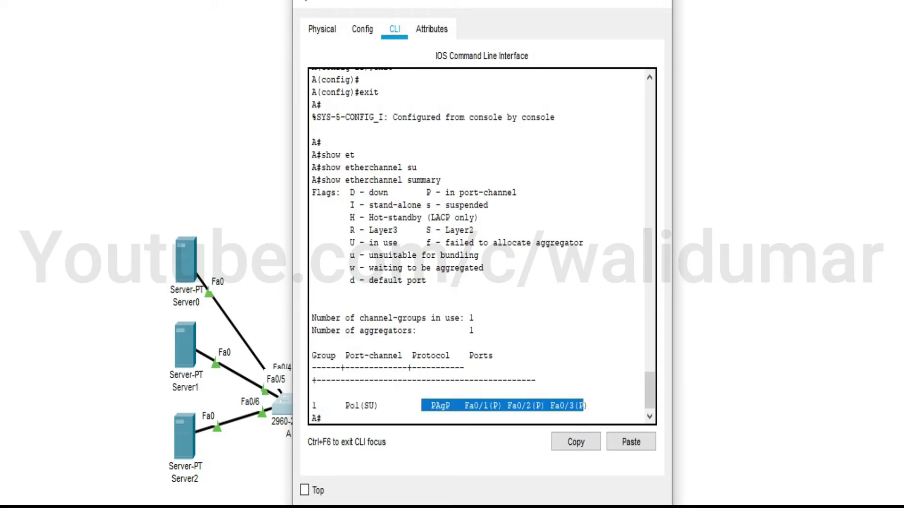
pyautogui.moveTo(306, 5); pyautogui.dragTo(282, 32)
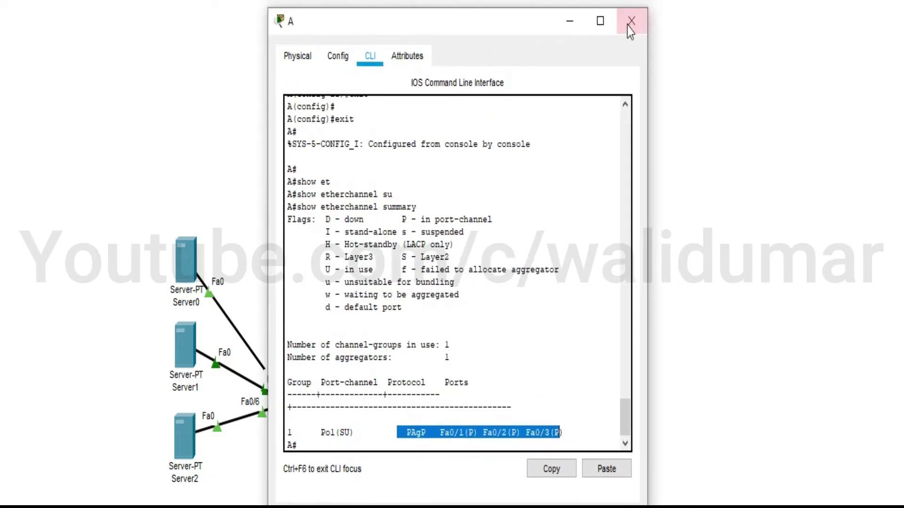
pyautogui.click(632, 22)
pyautogui.click(512, 417)
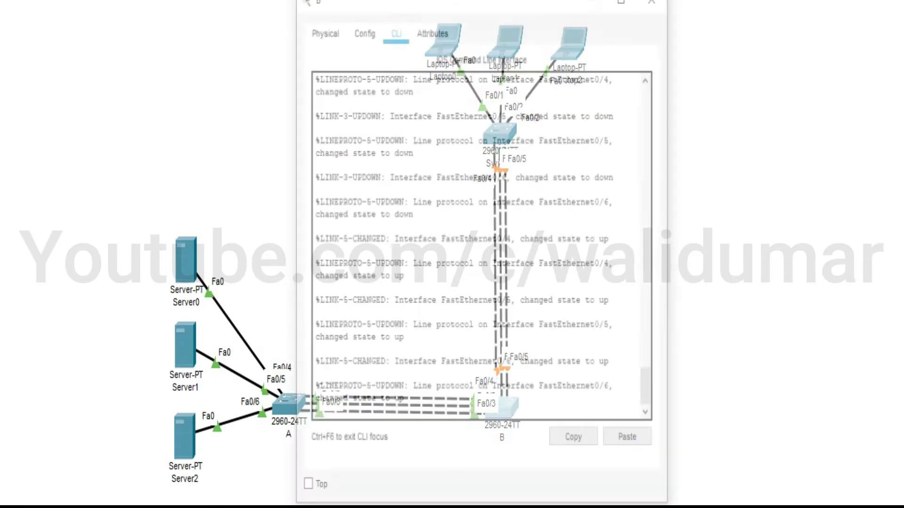
pyautogui.moveTo(316, 5); pyautogui.dragTo(267, 38)
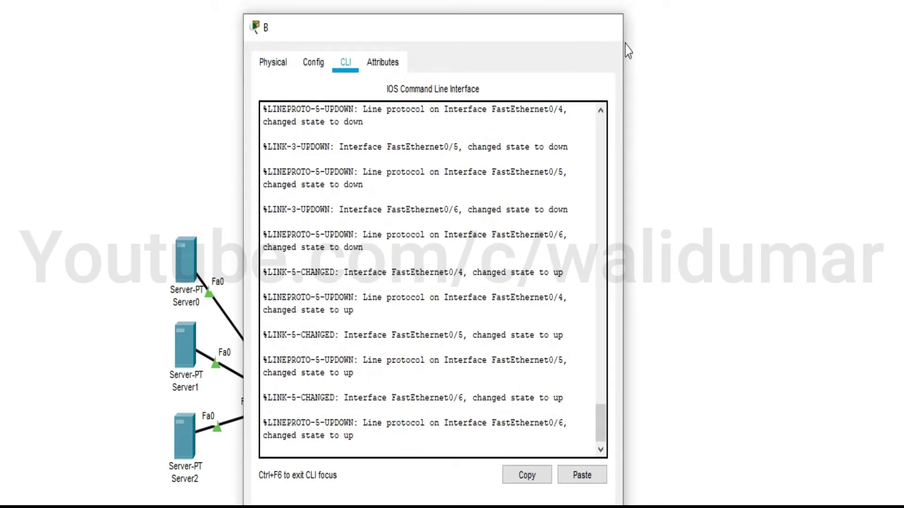
pyautogui.click(606, 27)
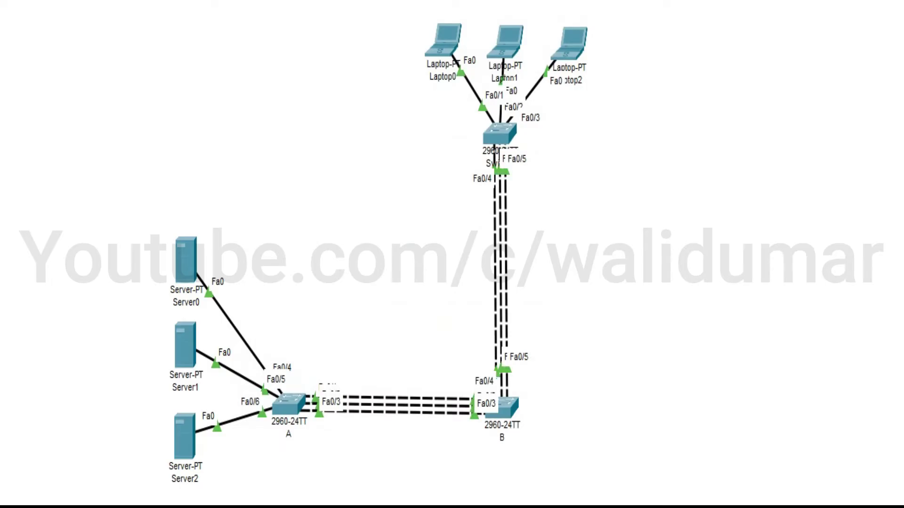
# - Open switch B's command line and leave port-channel and global configuration for privileged EXEC mode
pyautogui.click(503, 411)
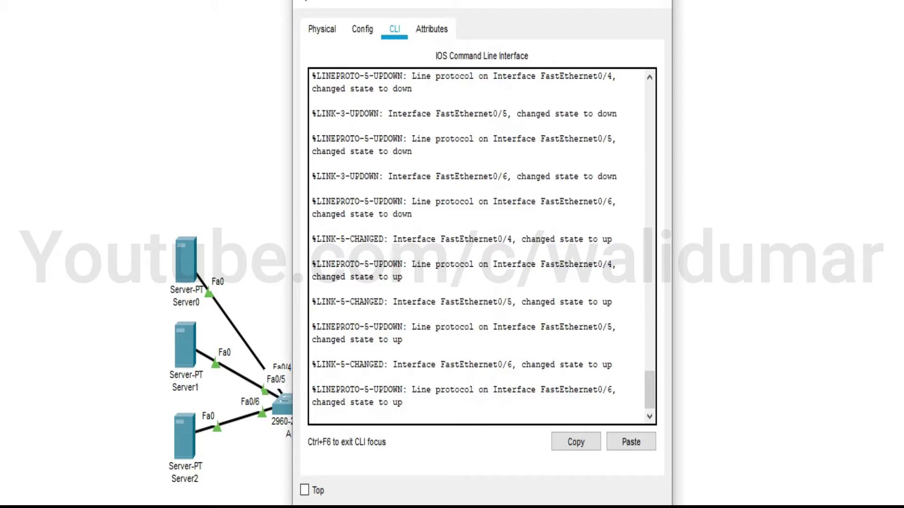
pyautogui.press('Return')
pyautogui.press('Return')
pyautogui.write('exit')
pyautogui.press('Return')
pyautogui.write('exit')
pyautogui.press('Return')
pyautogui.press('Return')
# - Display switch B's EtherChannel summary, examine the entries for groups 1 and 2, and close the switch's window
pyautogui.write('show et')
pyautogui.press('Tab')
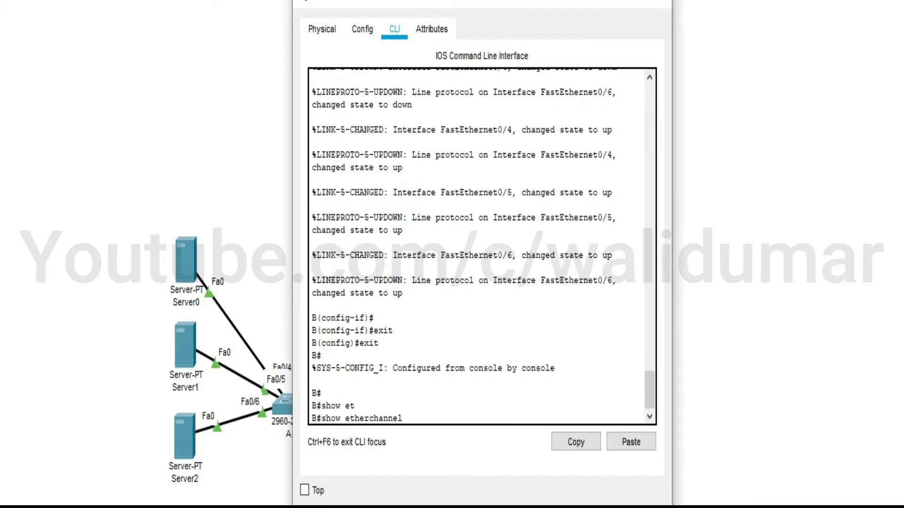
pyautogui.write('su')
pyautogui.press('Tab')
pyautogui.press('Return')
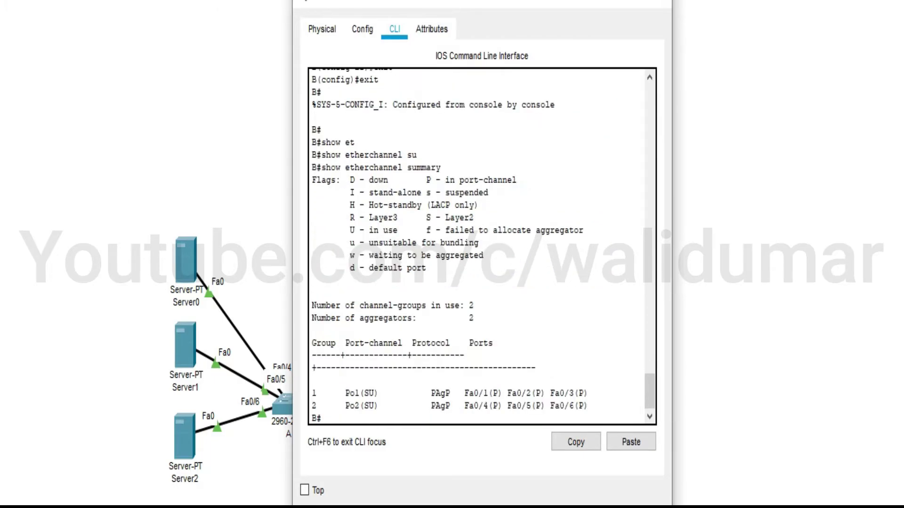
pyautogui.moveTo(340, 394); pyautogui.dragTo(594, 393)
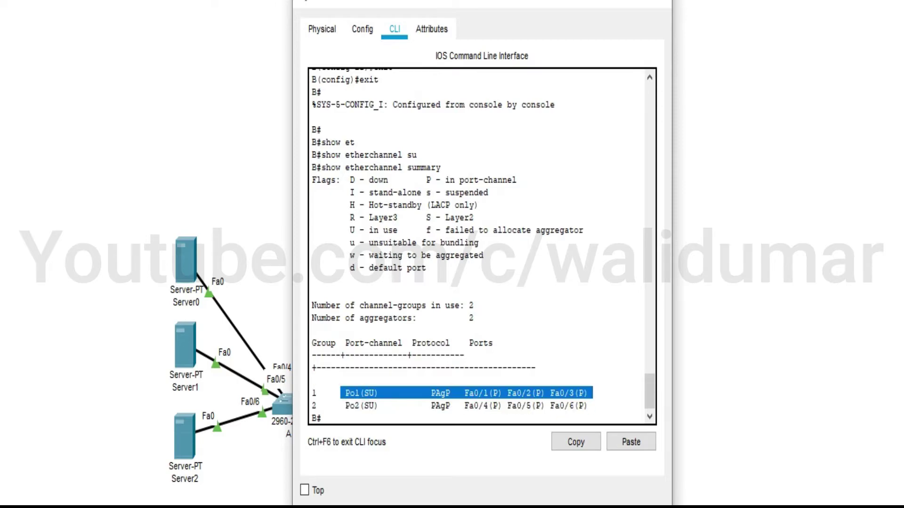
pyautogui.moveTo(345, 406); pyautogui.dragTo(588, 406)
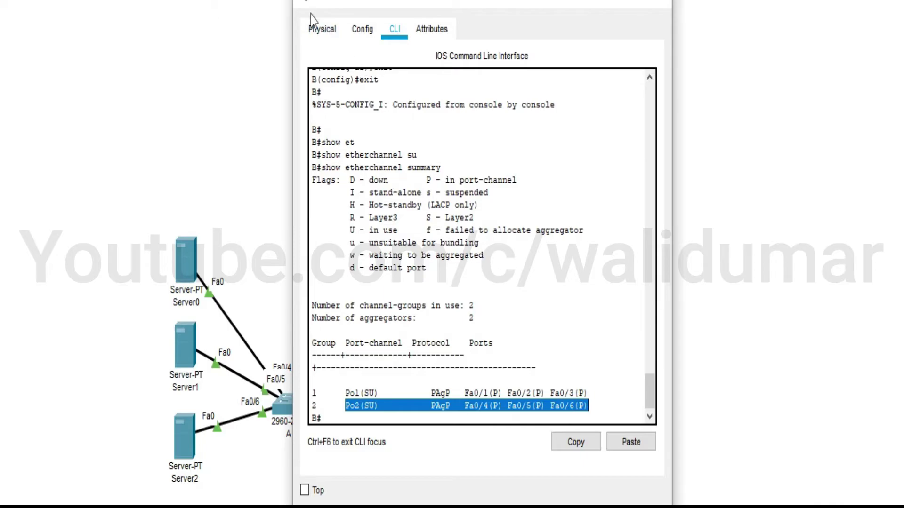
pyautogui.moveTo(300, 8); pyautogui.dragTo(272, 23)
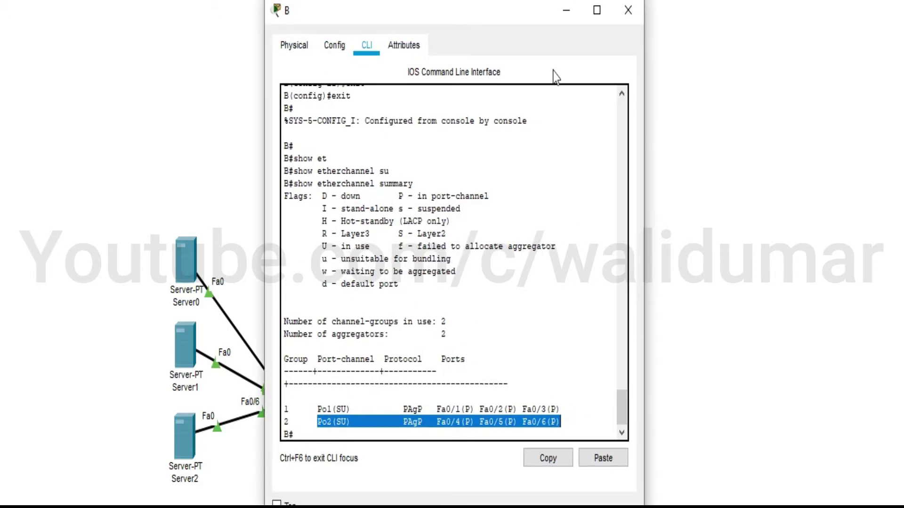
pyautogui.click(632, 19)
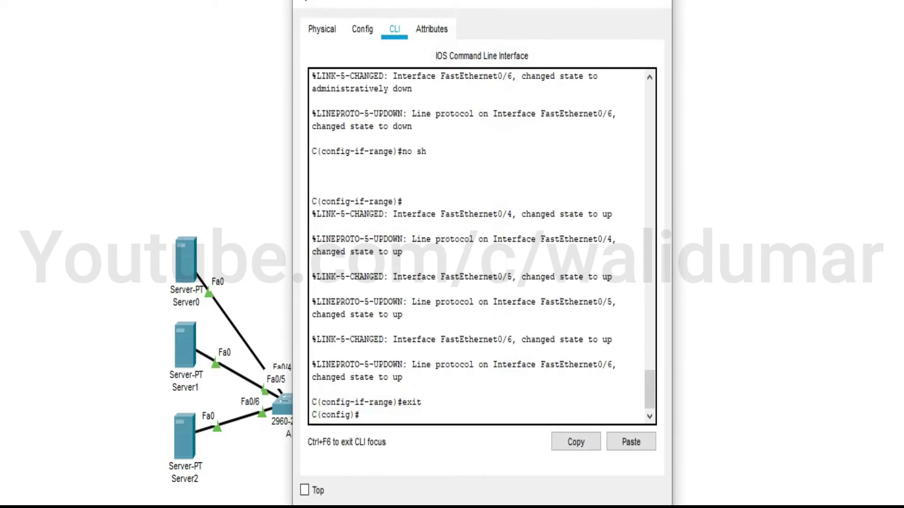
# - Open switch C's command line and leave global configuration for privileged EXEC mode
pyautogui.write('exit')
pyautogui.press('Return')
pyautogui.press('Return')
pyautogui.press('Return')
pyautogui.press('Return')
pyautogui.press('Return')
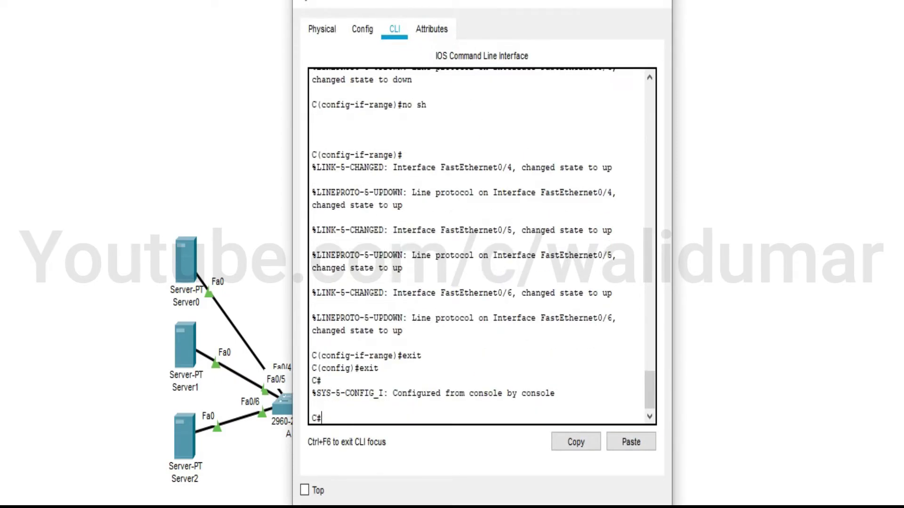
# - Display switch C's EtherChannel summary, examine the port-channel 2 entry, and close the switch's window
pyautogui.write('show')
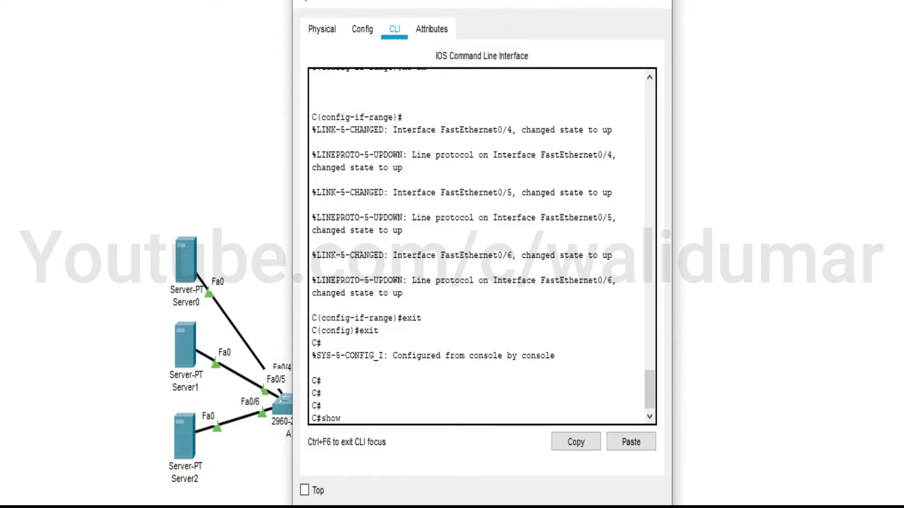
pyautogui.write(' et')
pyautogui.press('Tab')
pyautogui.write('s')
pyautogui.press('Tab')
pyautogui.press('Return')
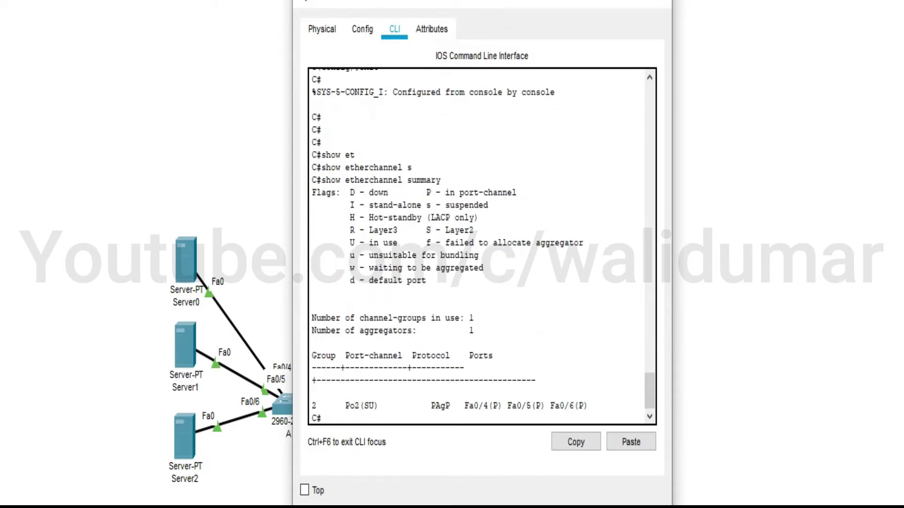
pyautogui.moveTo(335, 405); pyautogui.dragTo(593, 406)
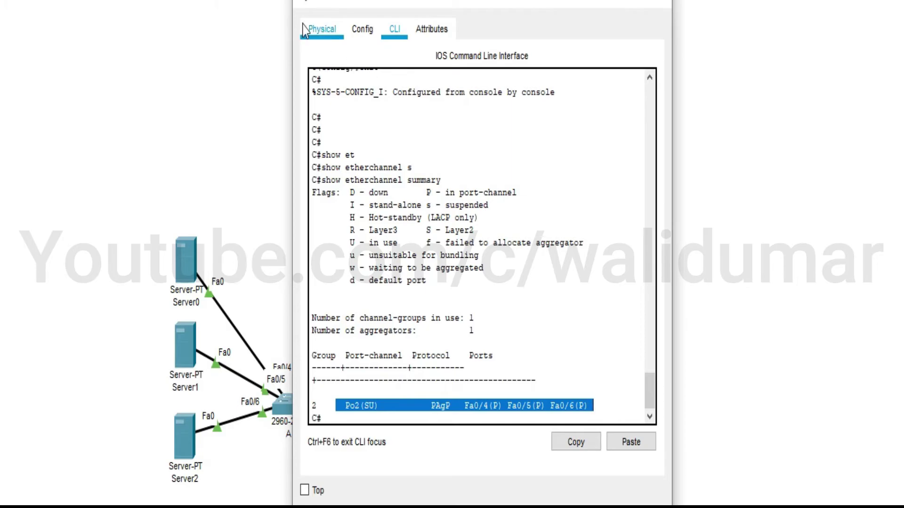
pyautogui.moveTo(304, 6); pyautogui.dragTo(262, 39)
pyautogui.click(613, 27)
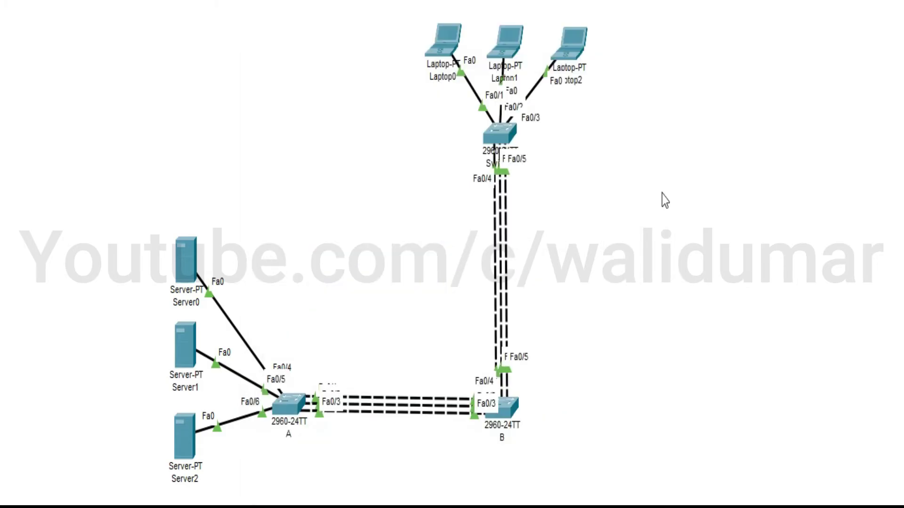
# - View Laptop0's IP configuration and close the laptop's window
pyautogui.click(447, 38)
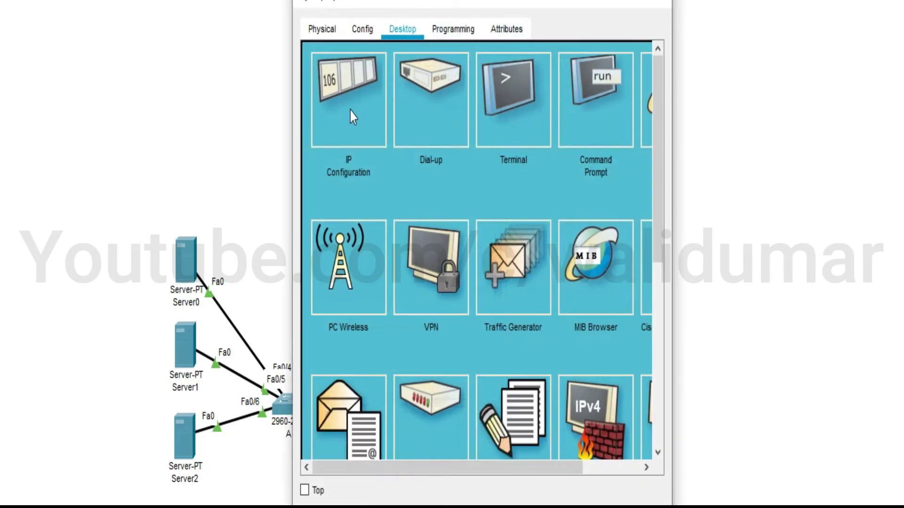
pyautogui.click(350, 111)
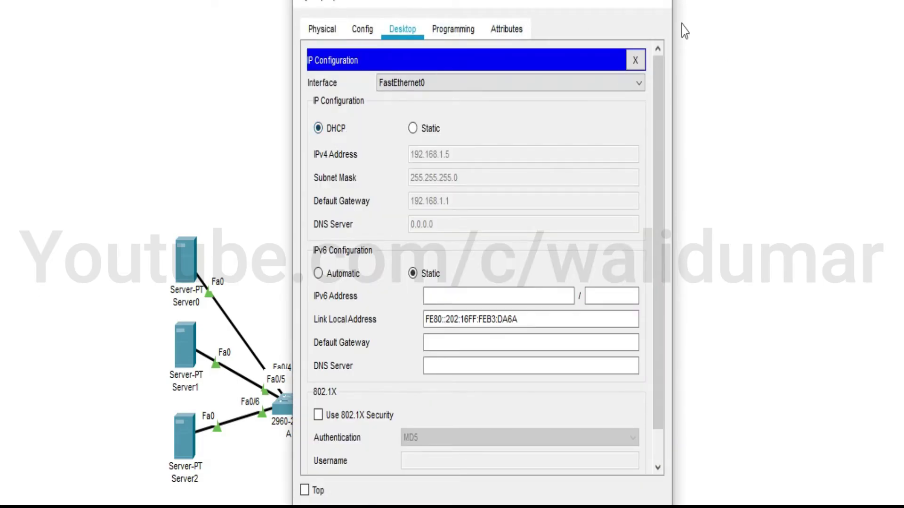
pyautogui.moveTo(302, 9); pyautogui.dragTo(262, 27)
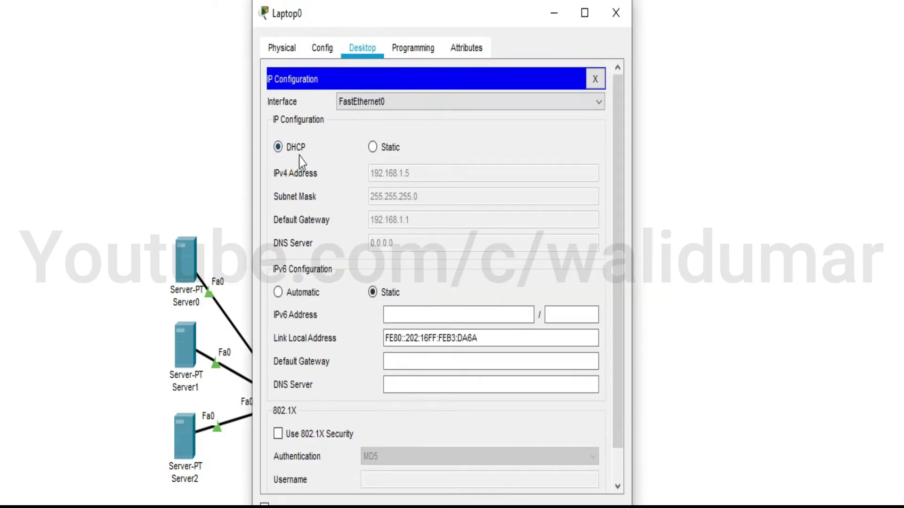
pyautogui.click(612, 22)
# - Request a DHCP address for Server1 in its IP configuration and close the server's window
pyautogui.click(187, 346)
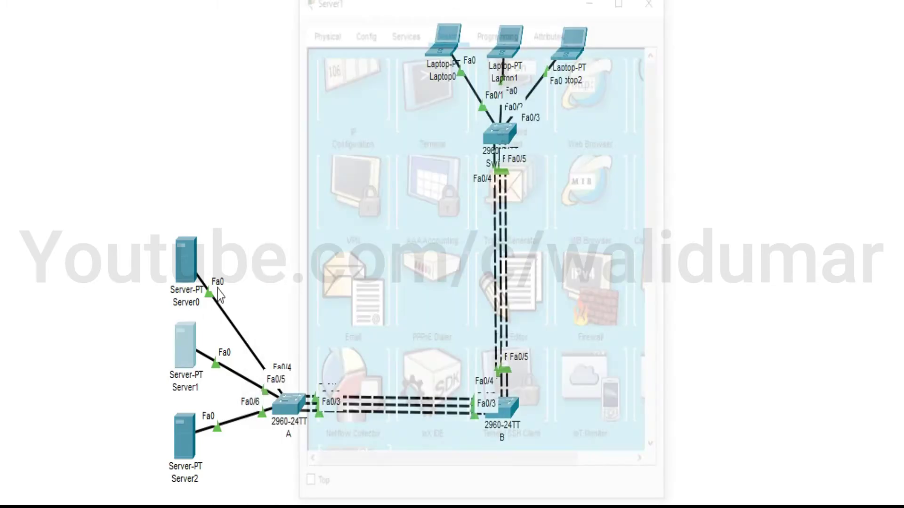
pyautogui.click(338, 131)
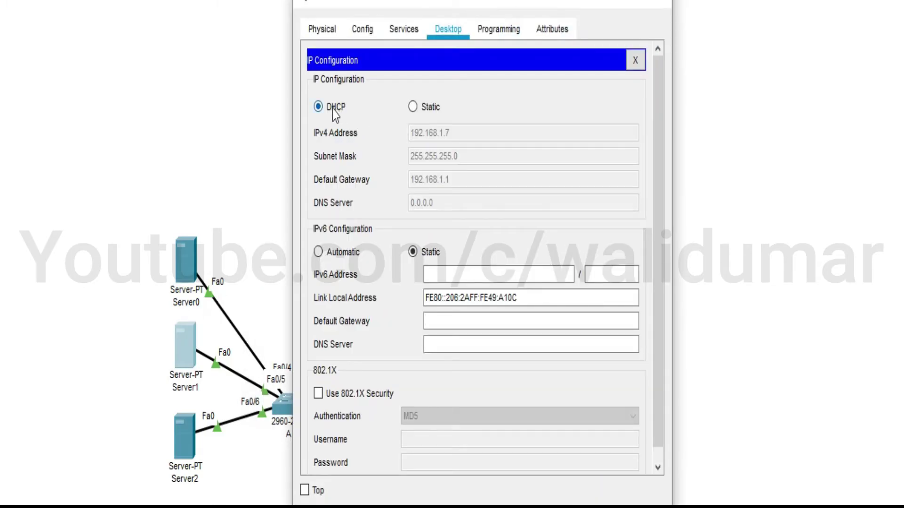
pyautogui.click(333, 109)
pyautogui.moveTo(331, 13); pyautogui.dragTo(301, 24)
pyautogui.click(629, 20)
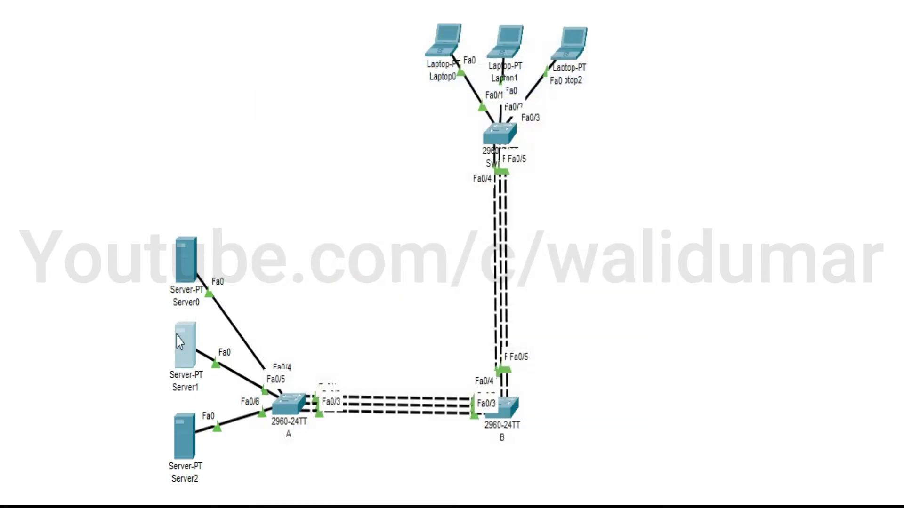
# - Request a DHCP address for Server2 in its IP configuration and close the server's window
pyautogui.click(185, 431)
pyautogui.click(329, 82)
pyautogui.click(321, 112)
pyautogui.moveTo(333, 9); pyautogui.dragTo(290, 32)
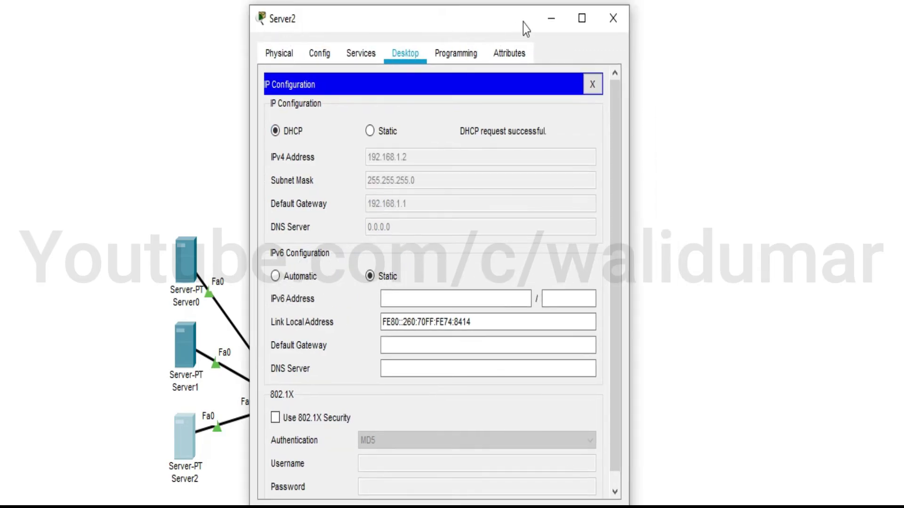
pyautogui.click(605, 25)
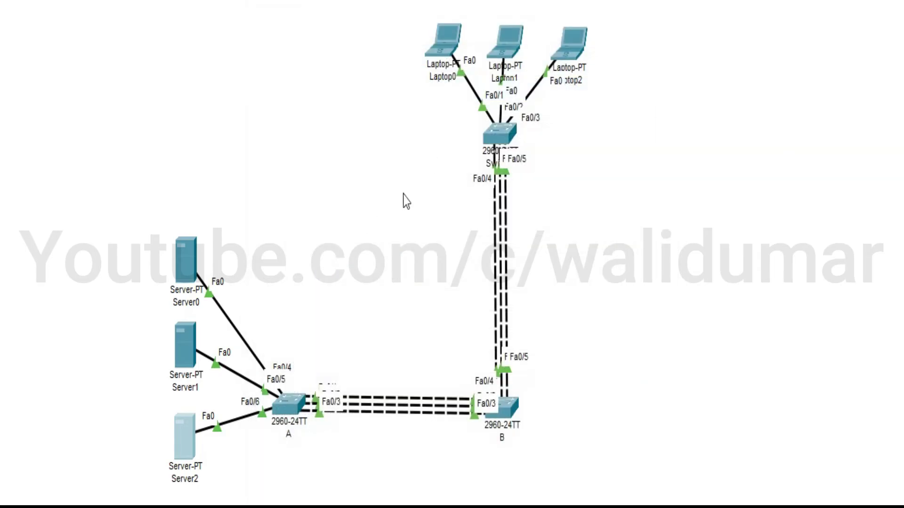
# - Try to renew Laptop0's IP address through DHCP, and close the laptop's window
pyautogui.click(446, 50)
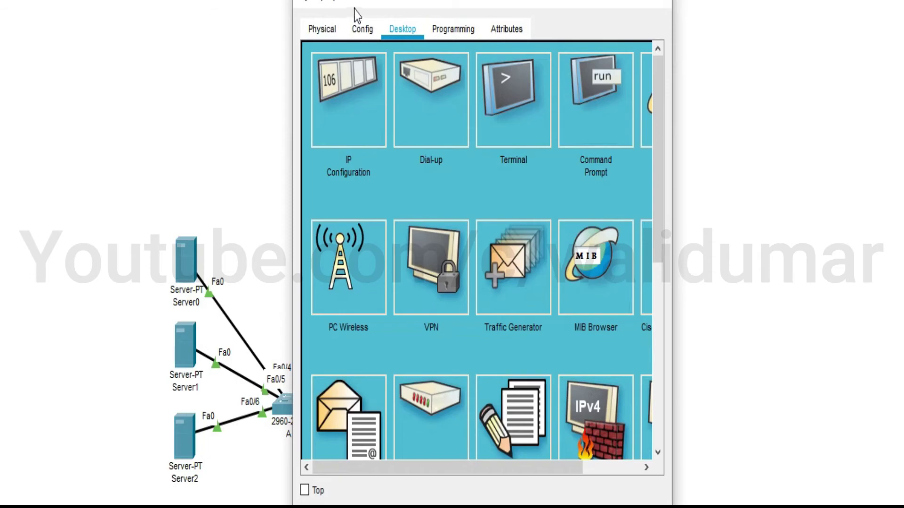
pyautogui.moveTo(354, 10); pyautogui.dragTo(309, 37)
pyautogui.click(295, 123)
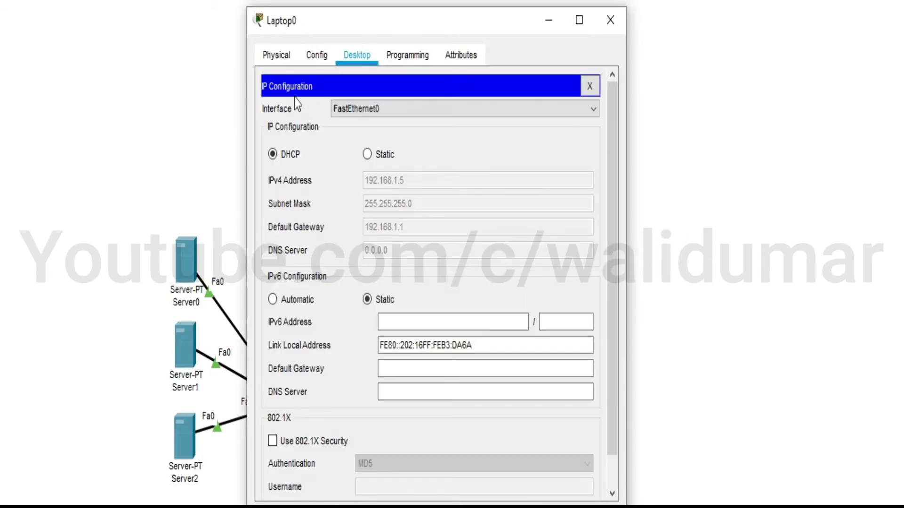
pyautogui.click(289, 163)
pyautogui.moveTo(315, 25); pyautogui.dragTo(279, 32)
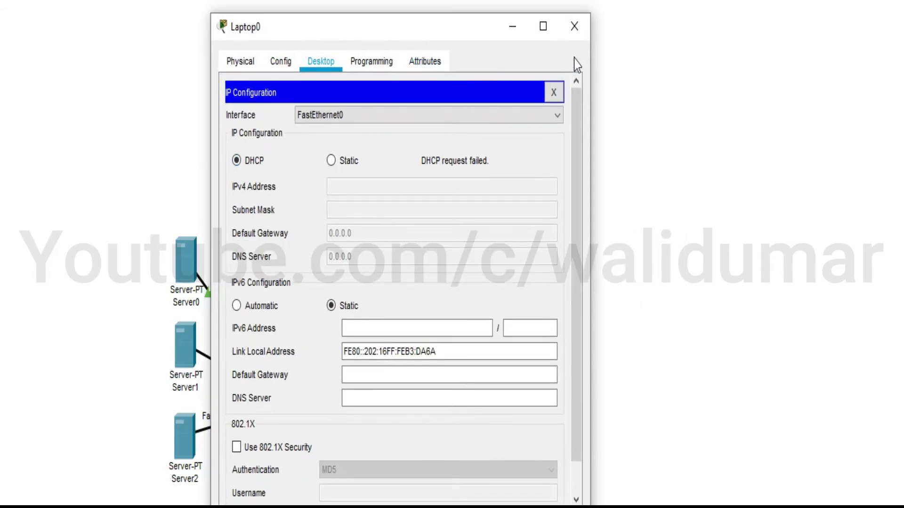
pyautogui.click(575, 26)
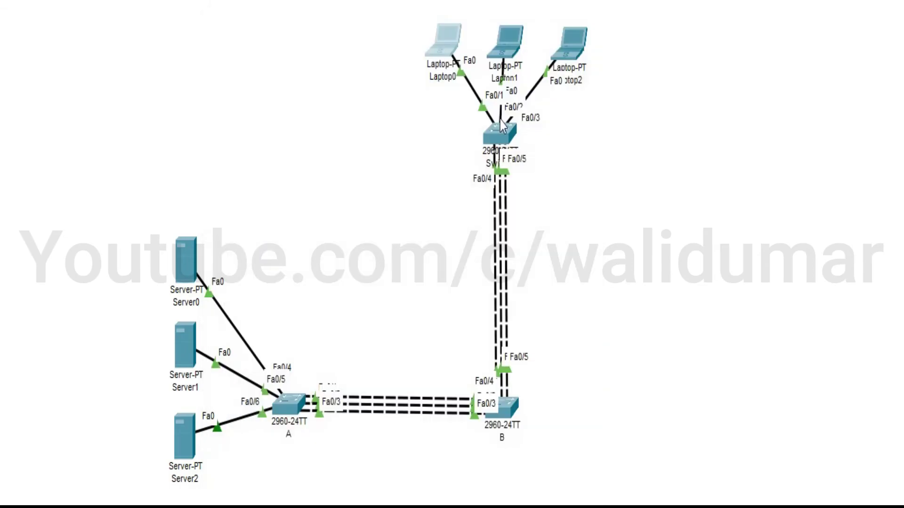
# - Renew Laptop1's IP address through DHCP and close the laptop's window
pyautogui.click(504, 54)
pyautogui.click(316, 76)
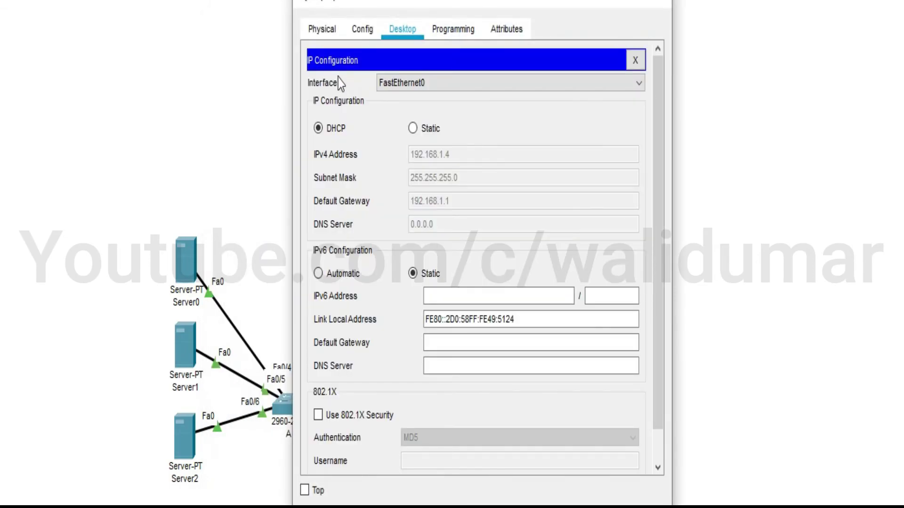
pyautogui.click(329, 131)
pyautogui.moveTo(343, 3); pyautogui.dragTo(261, 30)
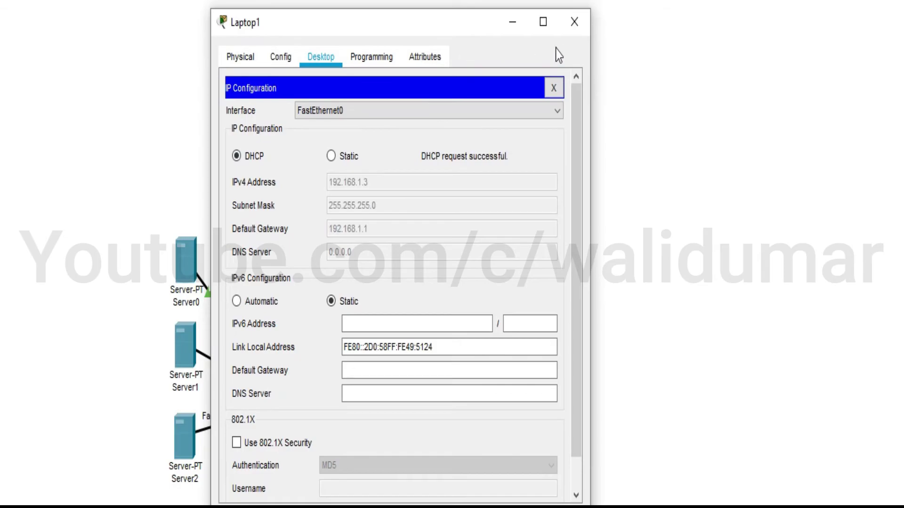
pyautogui.click(575, 26)
# - Request a DHCP address for Laptop2 in its IP configuration and close the laptop's window
pyautogui.click(570, 39)
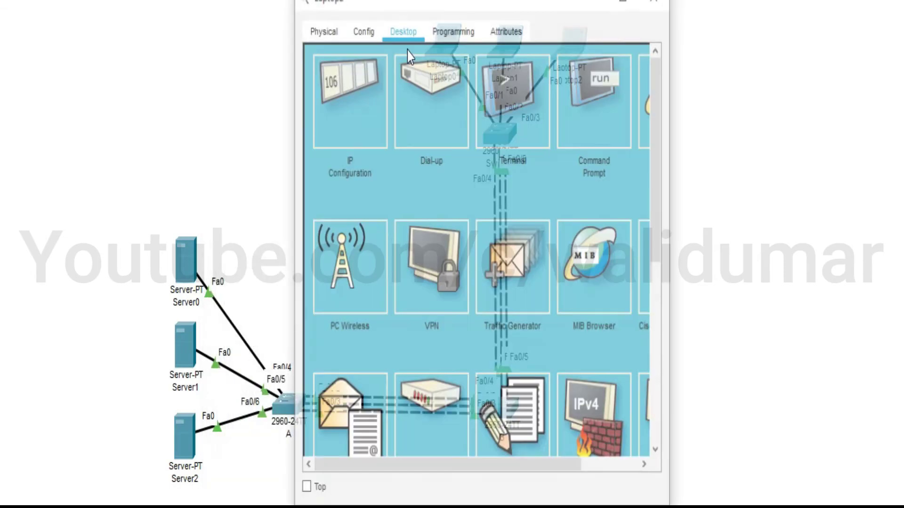
pyautogui.moveTo(355, 7); pyautogui.dragTo(285, 49)
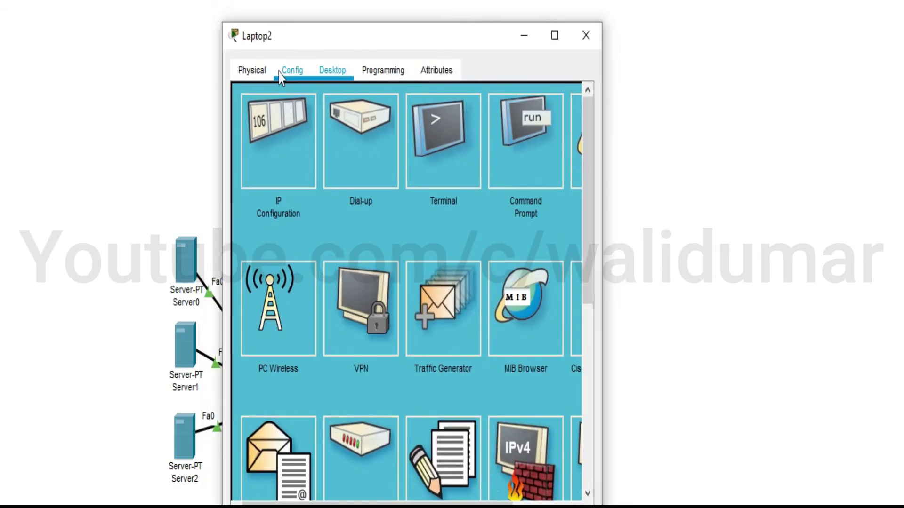
pyautogui.click(266, 167)
pyautogui.click(258, 173)
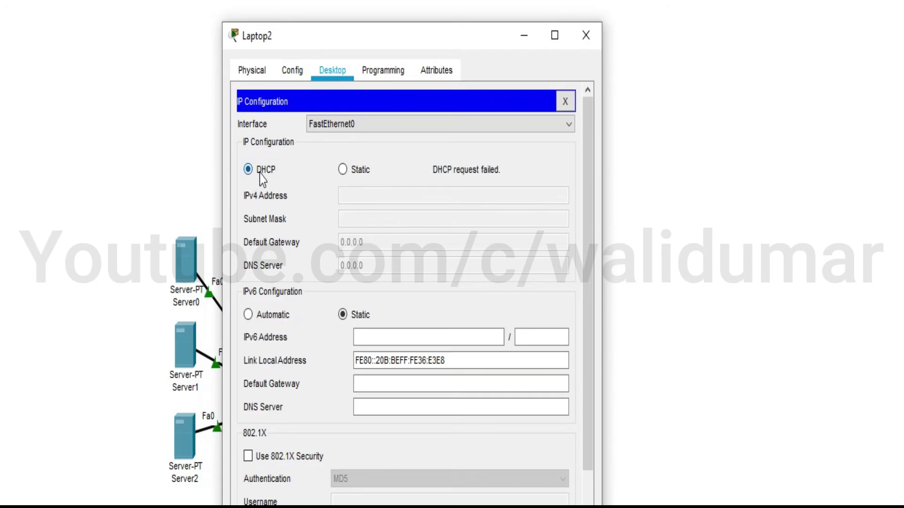
pyautogui.click(585, 37)
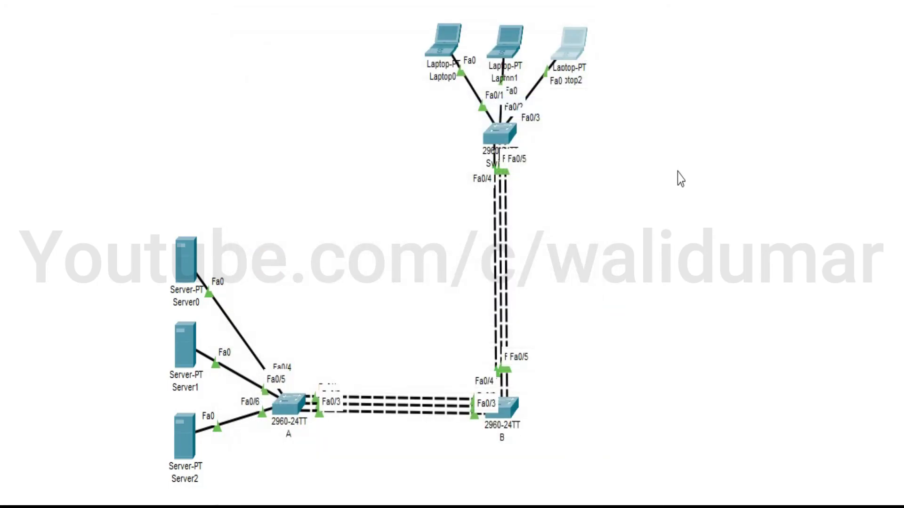
# - Ping 192.168.1.1 from Laptop0's command prompt, check the reply times, and close the laptop's window
pyautogui.click(455, 40)
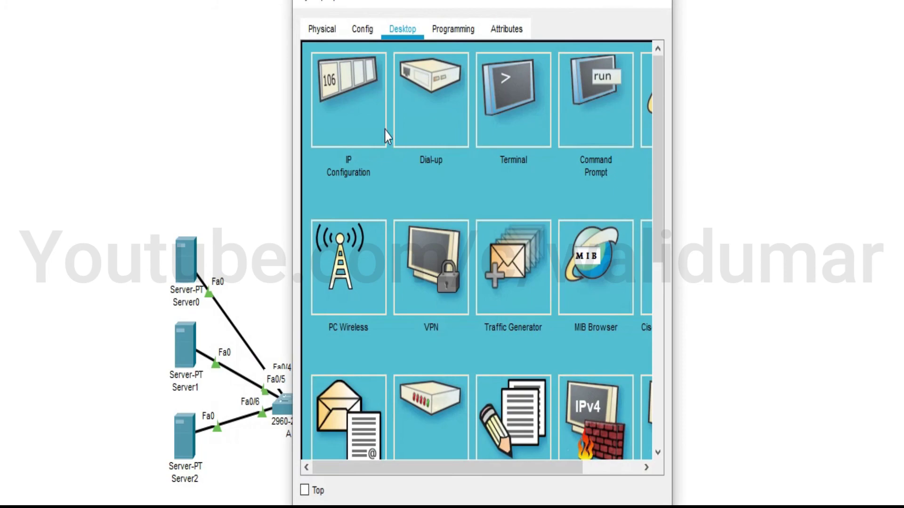
pyautogui.click(591, 123)
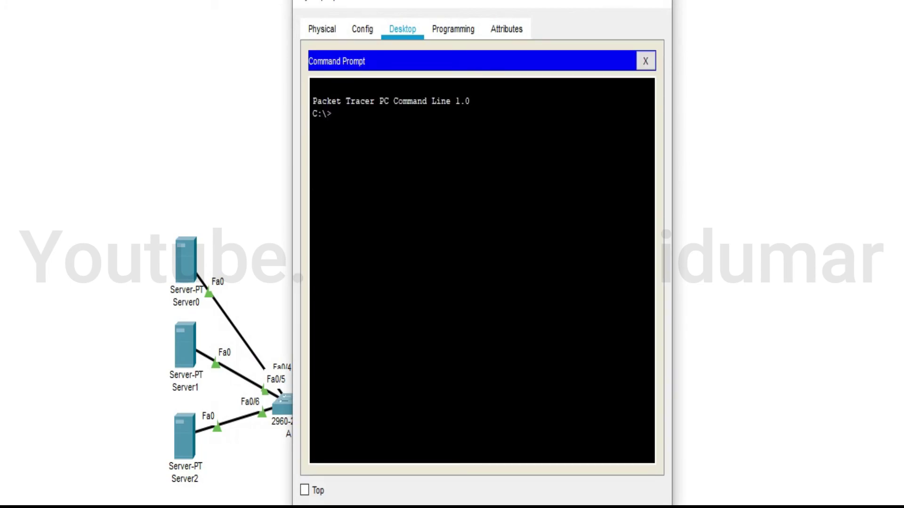
pyautogui.press('Return')
pyautogui.write('ping 192.168.1.1')
pyautogui.press('Return')
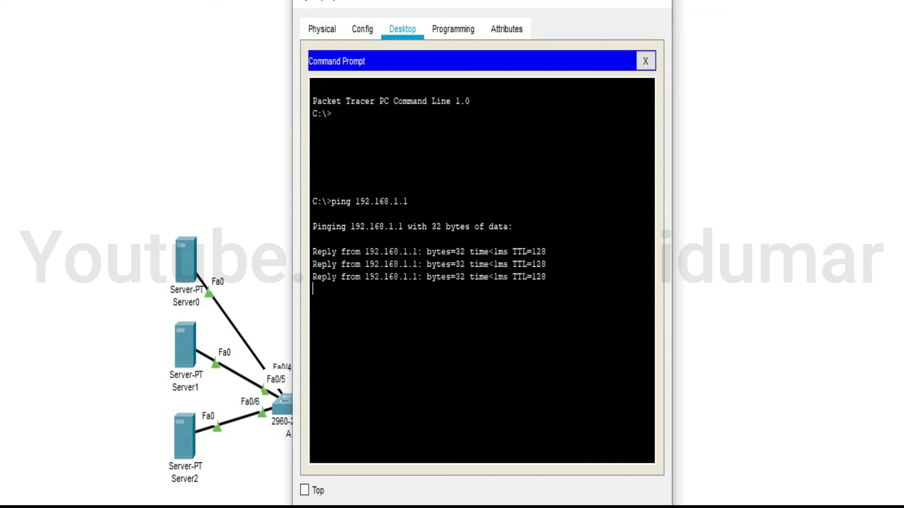
pyautogui.moveTo(470, 289); pyautogui.dragTo(508, 289)
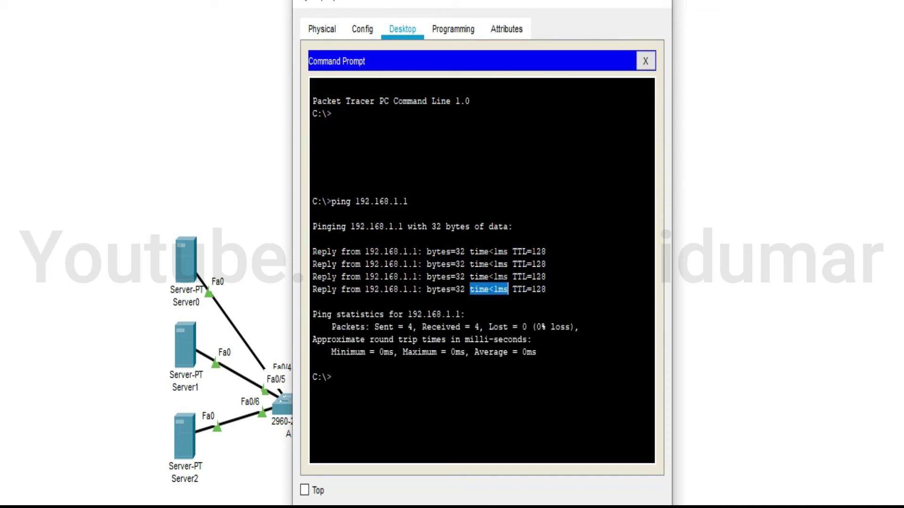
pyautogui.click(645, 62)
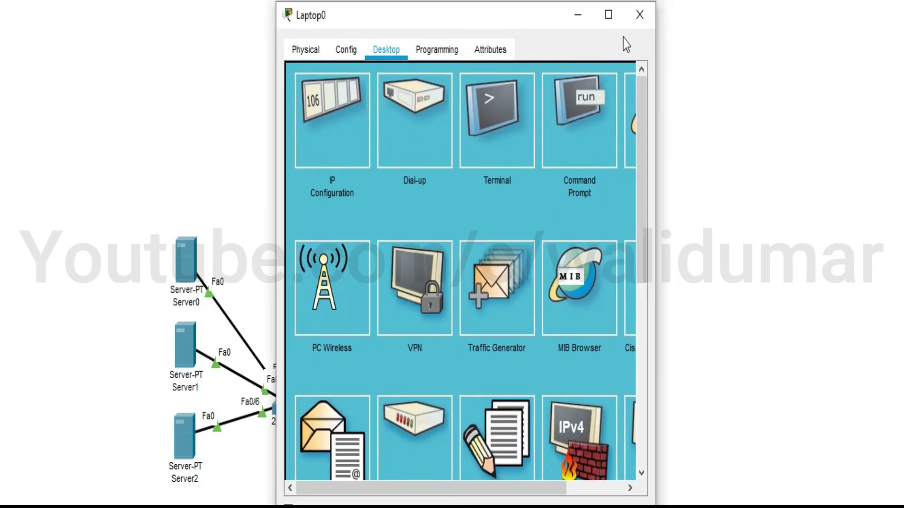
pyautogui.click(631, 18)
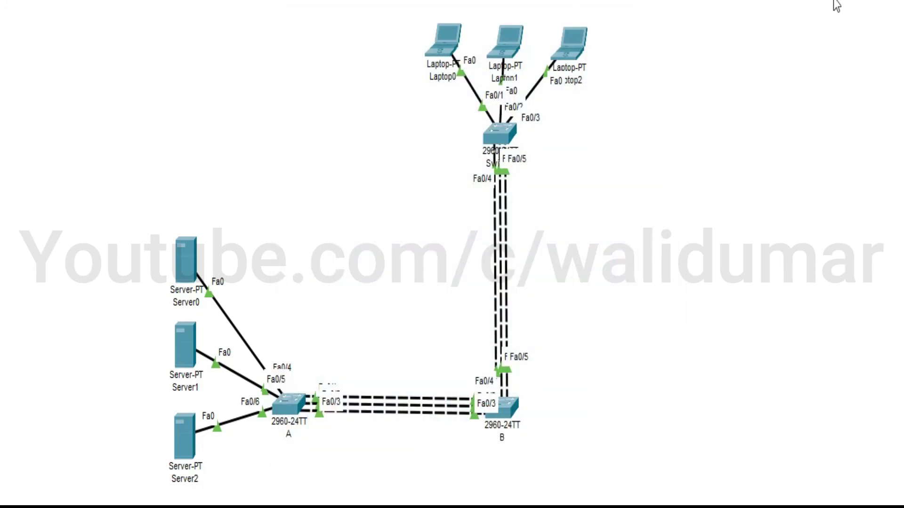